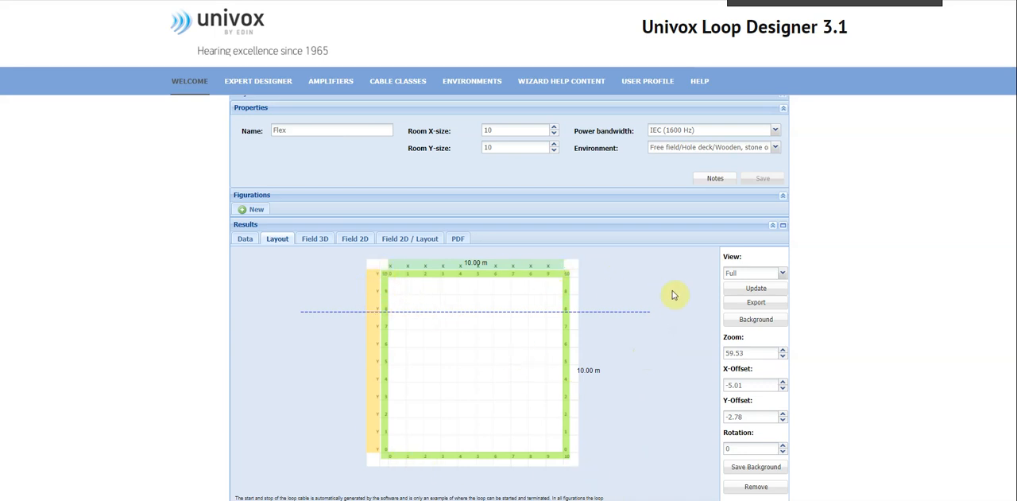
# Add a new figuration of the Perimeter Flex class to the project.
pyautogui.click(250, 211)
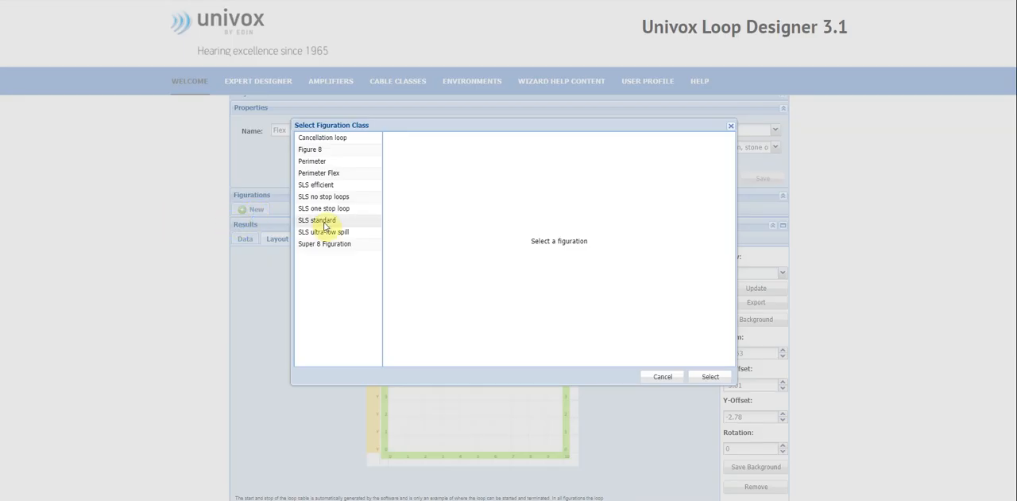
pyautogui.click(350, 178)
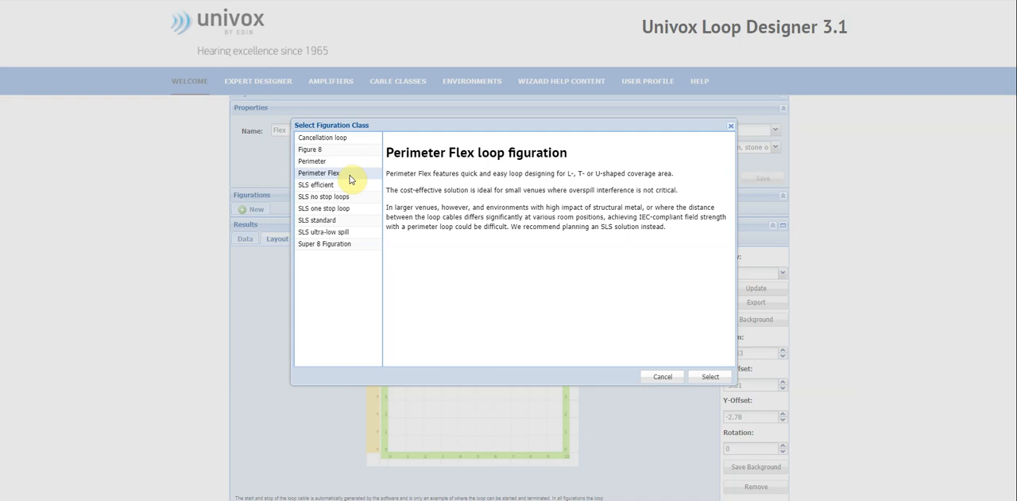
pyautogui.click(710, 378)
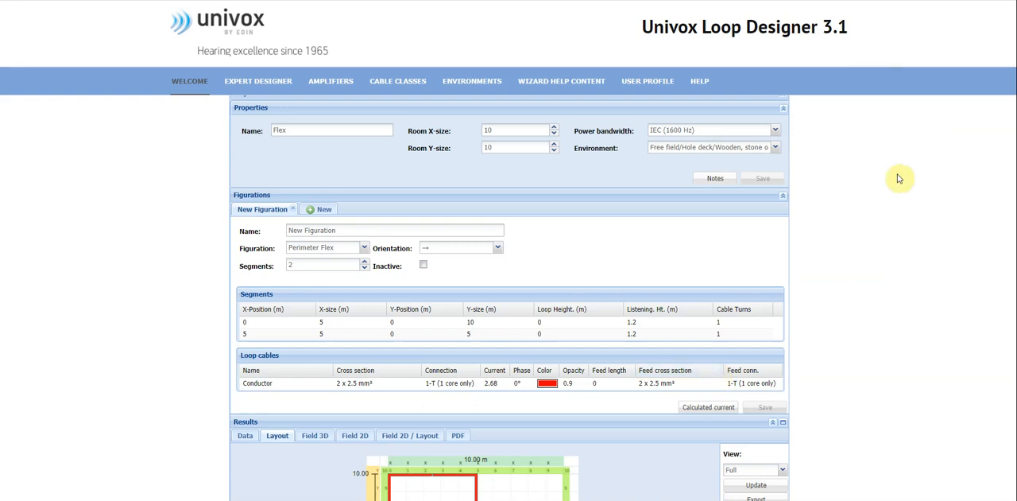
# Examine the new figuration's loop layout, its class description and its segment and loop cable settings.
pyautogui.scroll(-3, 844, 291)
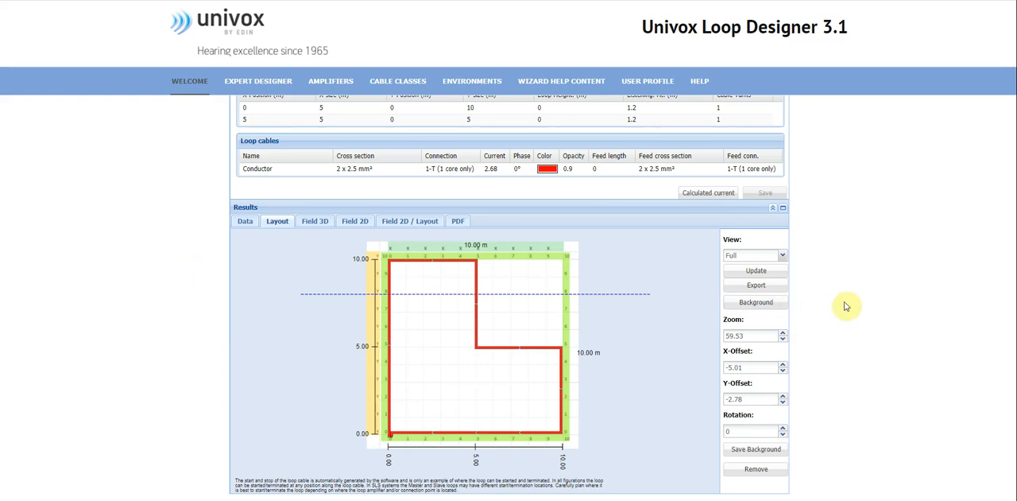
pyautogui.scroll(3, 868, 323)
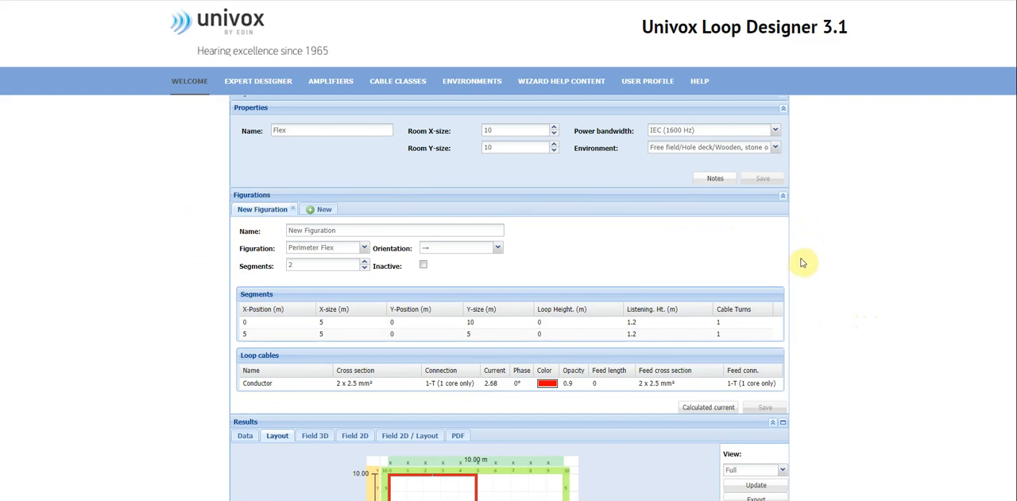
pyautogui.scroll(-1, 801, 268)
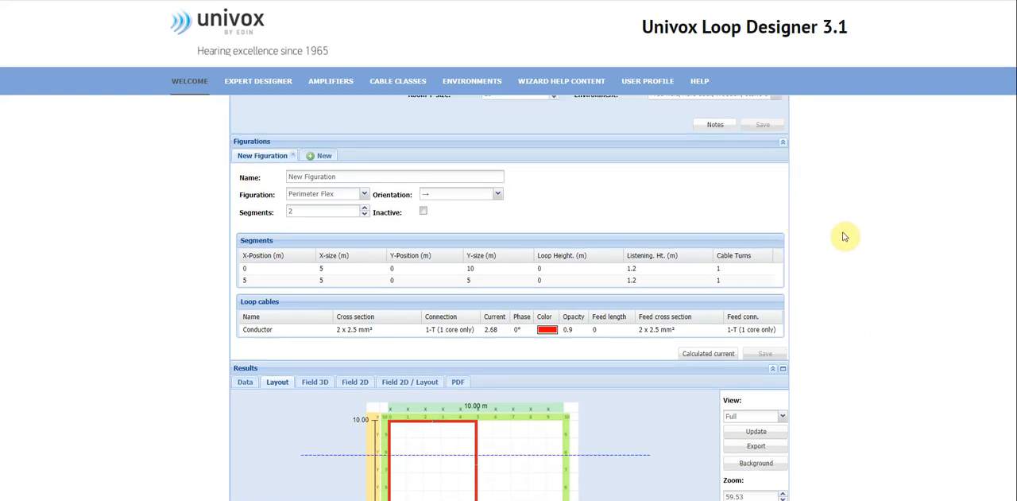
pyautogui.click(364, 194)
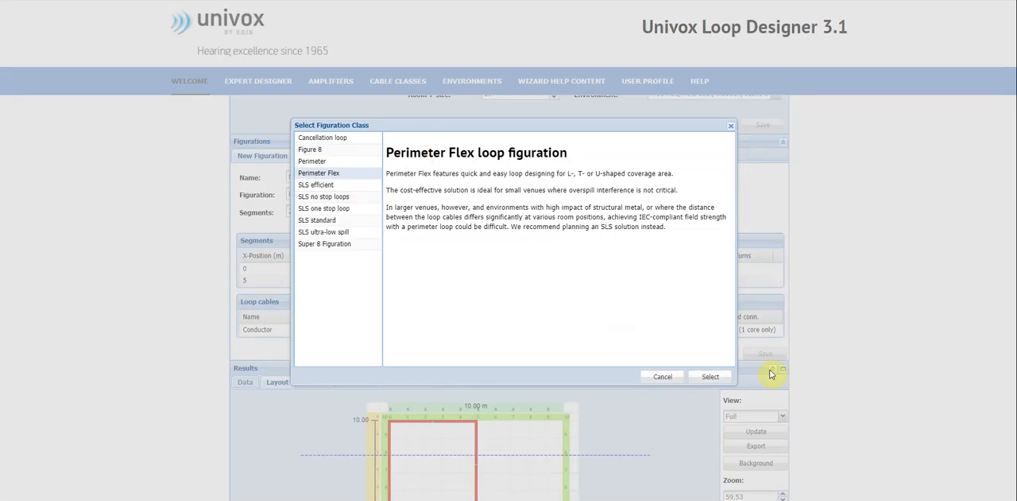
pyautogui.click(720, 440)
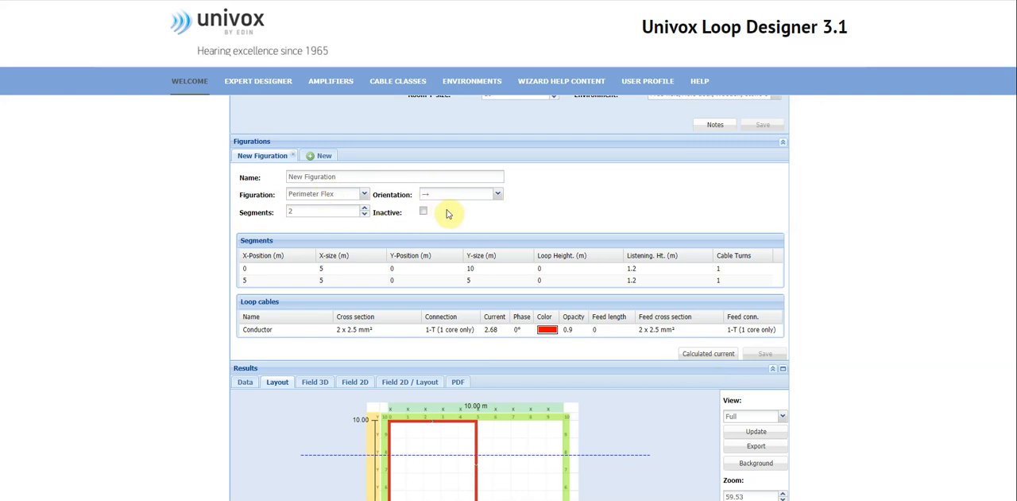
pyautogui.scroll(-1, 477, 215)
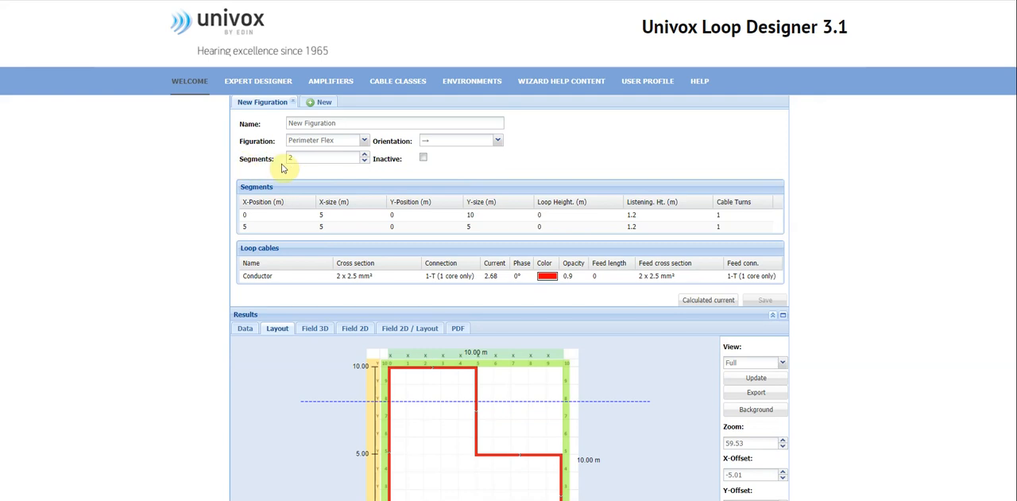
pyautogui.scroll(-1, 282, 167)
pyautogui.scroll(1, 262, 174)
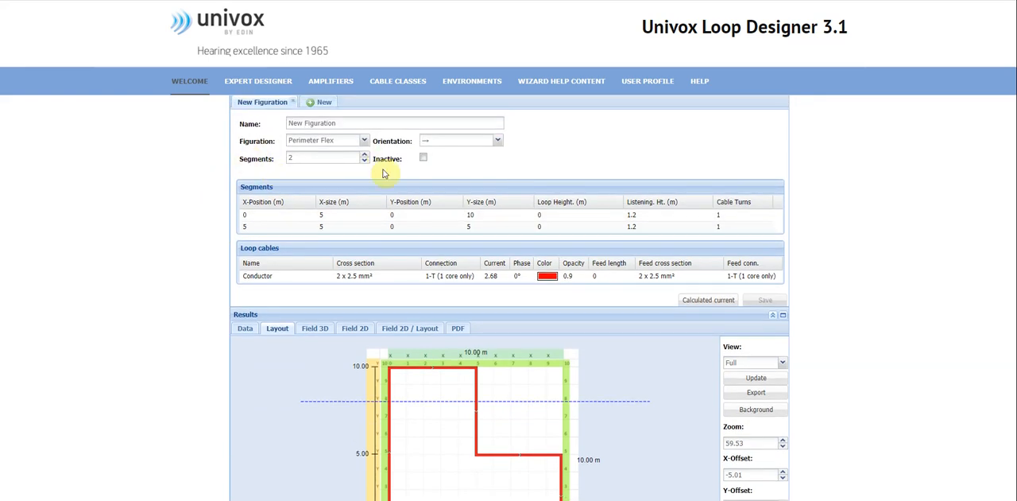
pyautogui.scroll(-1, 324, 173)
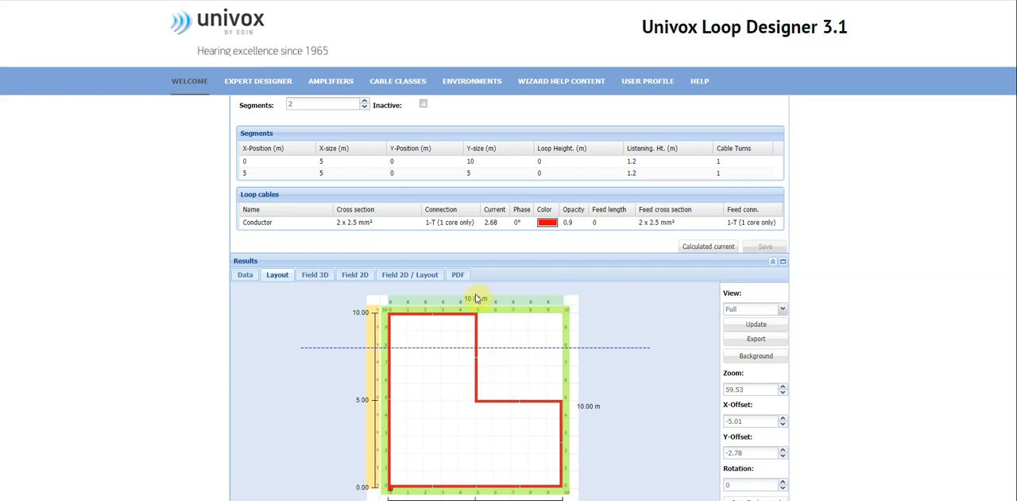
# Set the second segment's Y-size to 7 m and save the figuration.
pyautogui.doubleClick(484, 172)
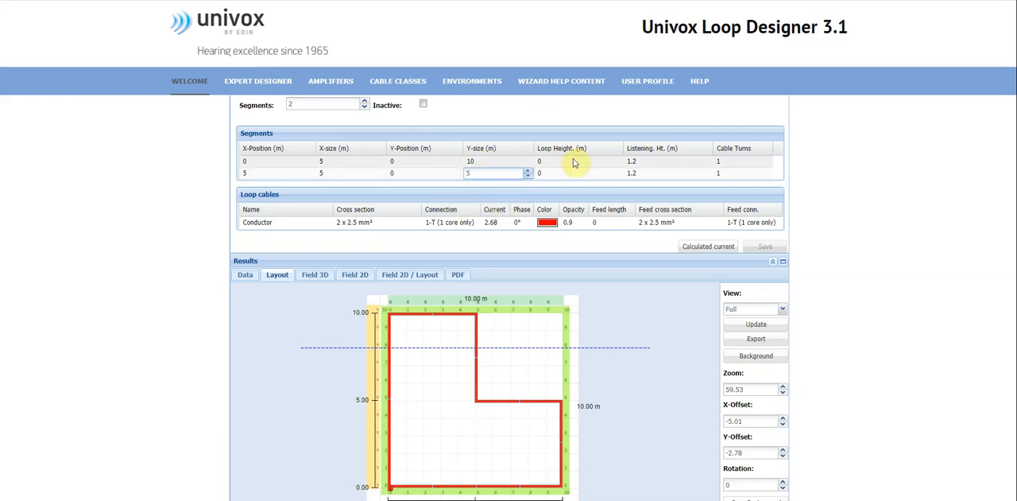
pyautogui.click(528, 170)
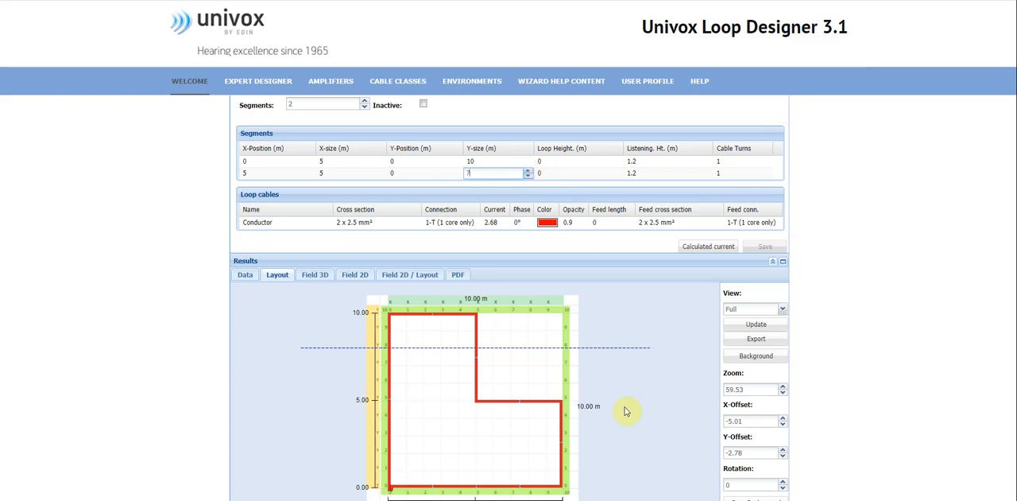
pyautogui.click(619, 245)
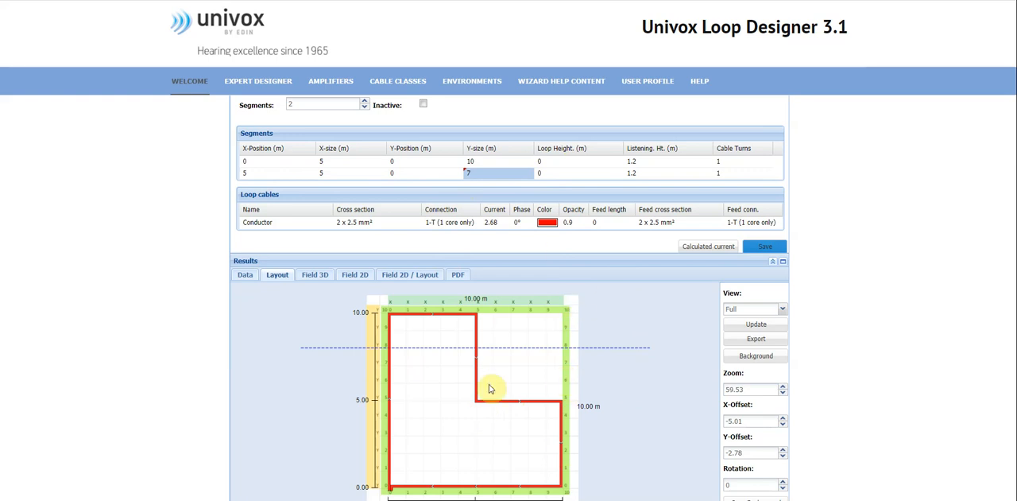
pyautogui.click(766, 248)
pyautogui.scroll(-1, 708, 353)
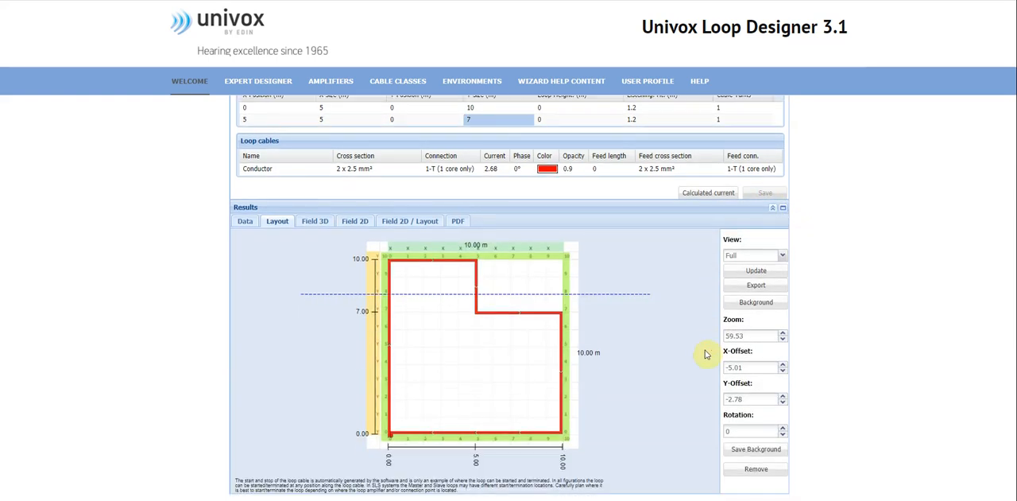
# Try to save the figuration with only the first segment's X-size changed to 4 m.
pyautogui.scroll(1, 707, 354)
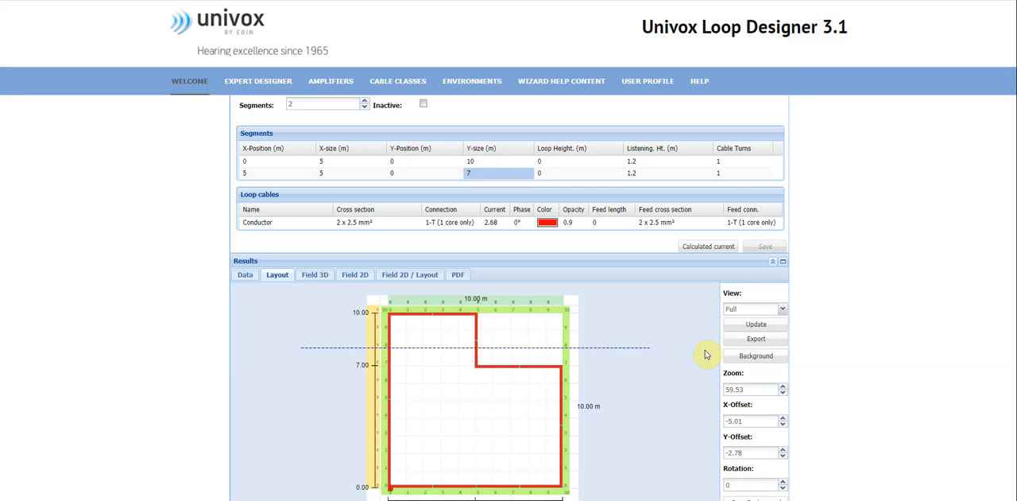
pyautogui.scroll(1, 295, 272)
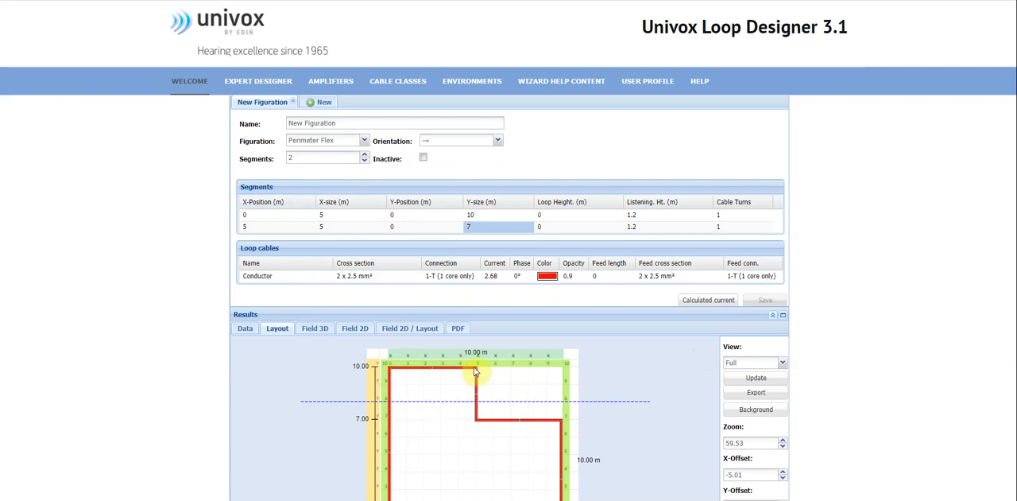
pyautogui.scroll(-1, 476, 371)
pyautogui.scroll(-1, 476, 371)
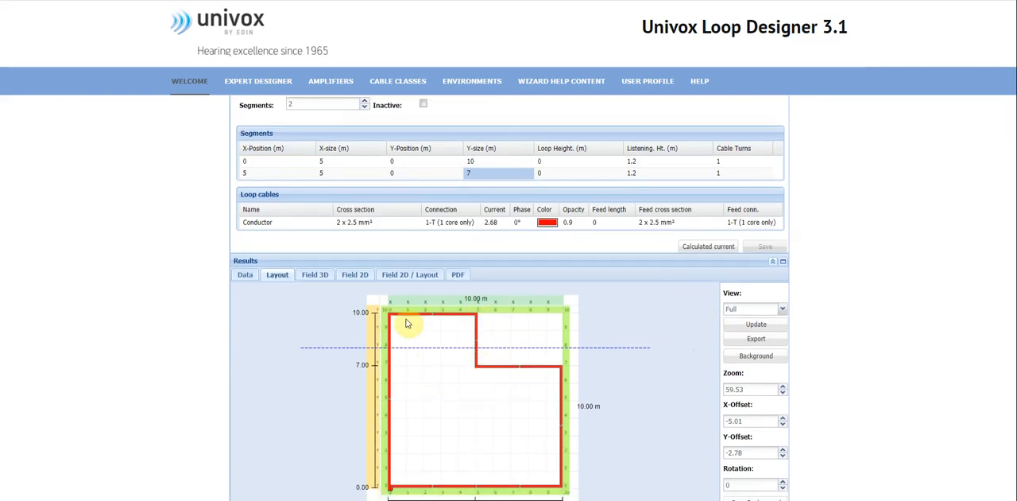
pyautogui.click(335, 162)
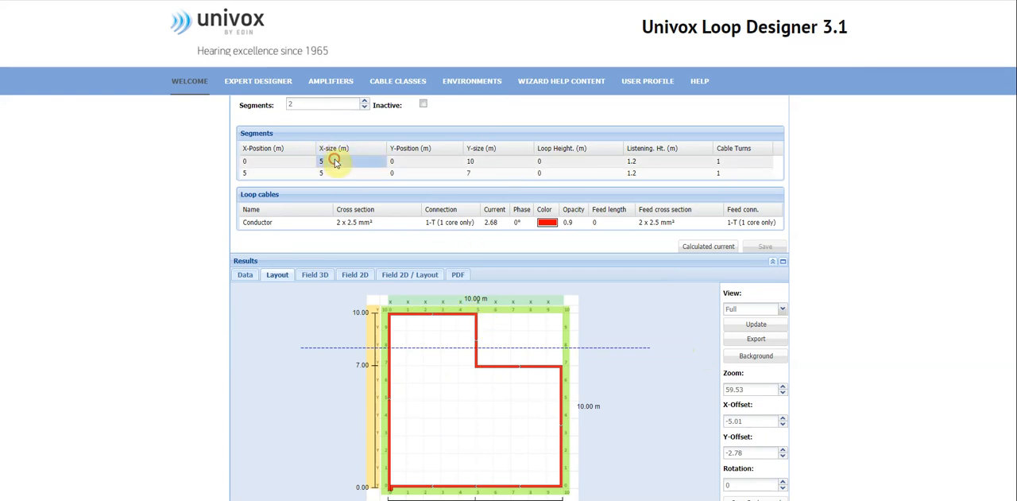
pyautogui.click(380, 165)
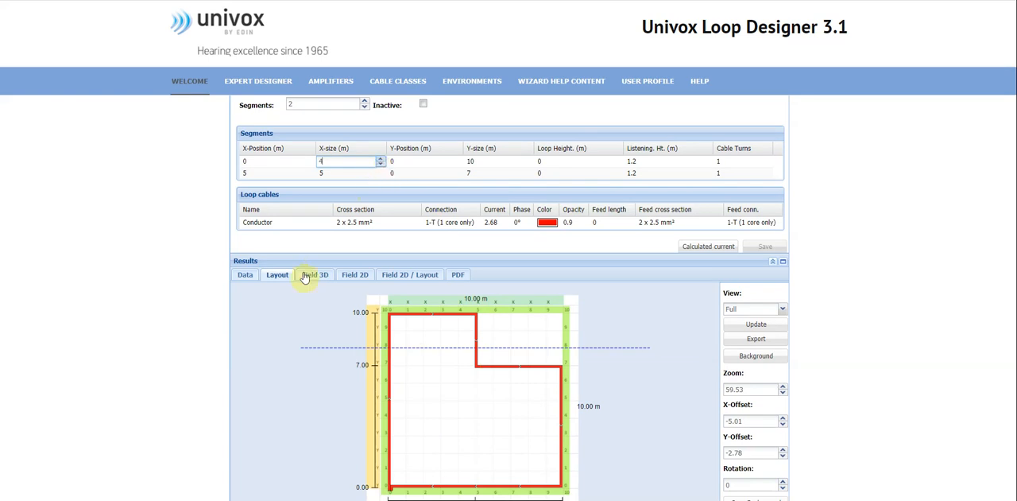
pyautogui.click(629, 248)
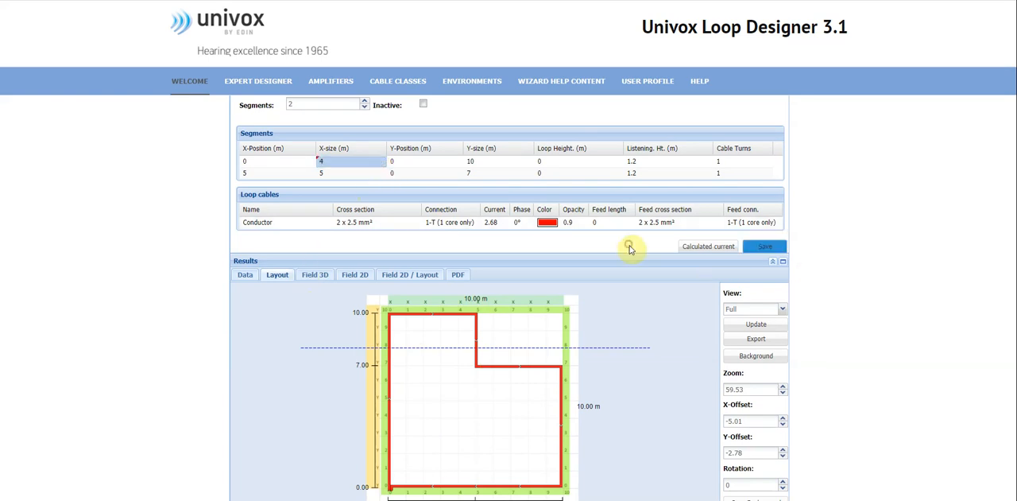
pyautogui.click(764, 246)
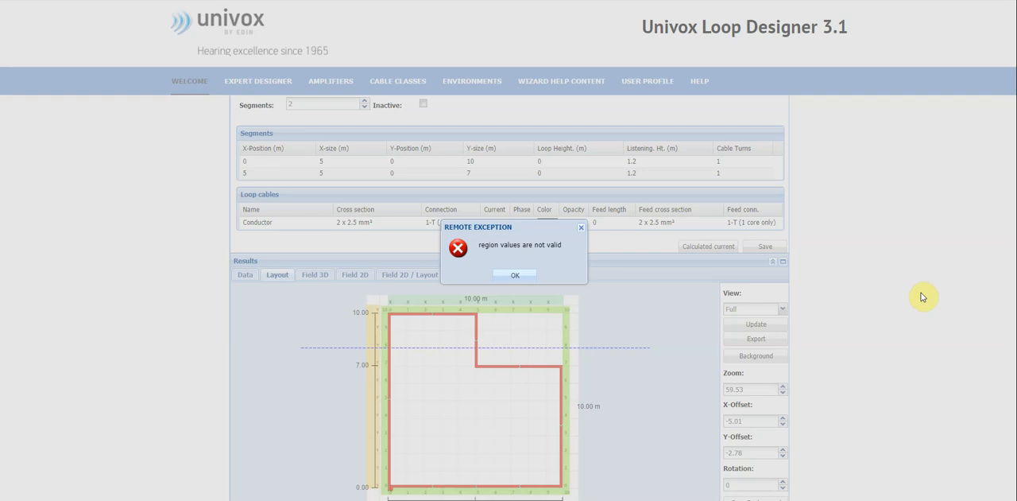
pyautogui.click(529, 275)
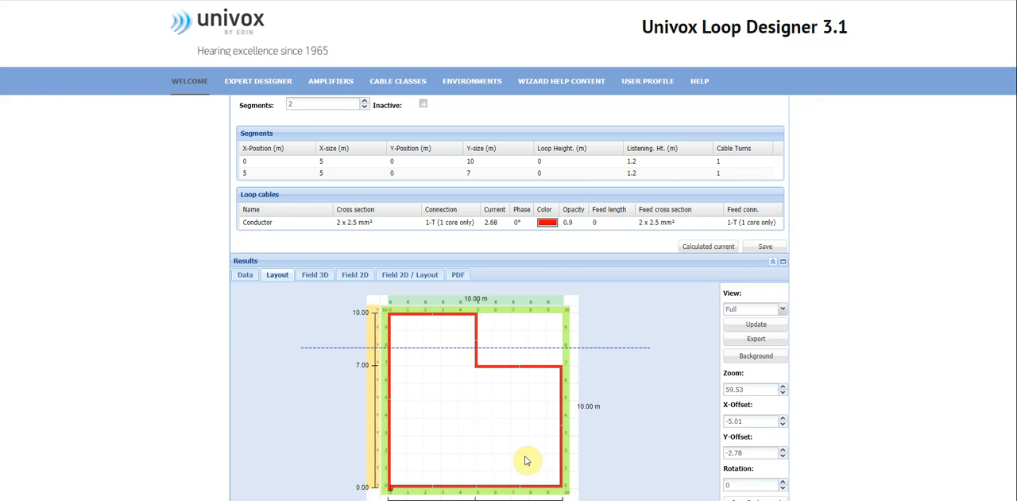
# Set the first segment's X-size and the second segment's X-position both to 4 m, and save the figuration.
pyautogui.click(336, 160)
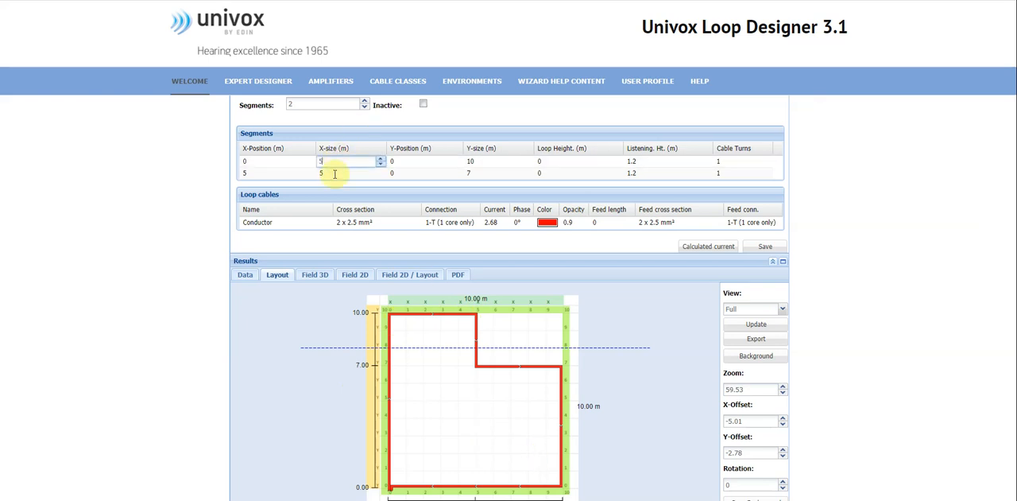
pyautogui.click(382, 165)
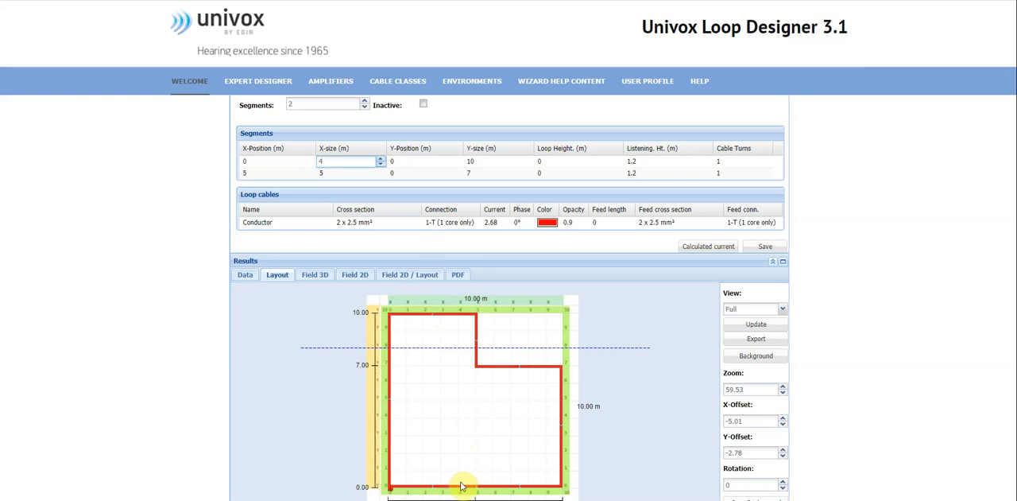
pyautogui.click(272, 174)
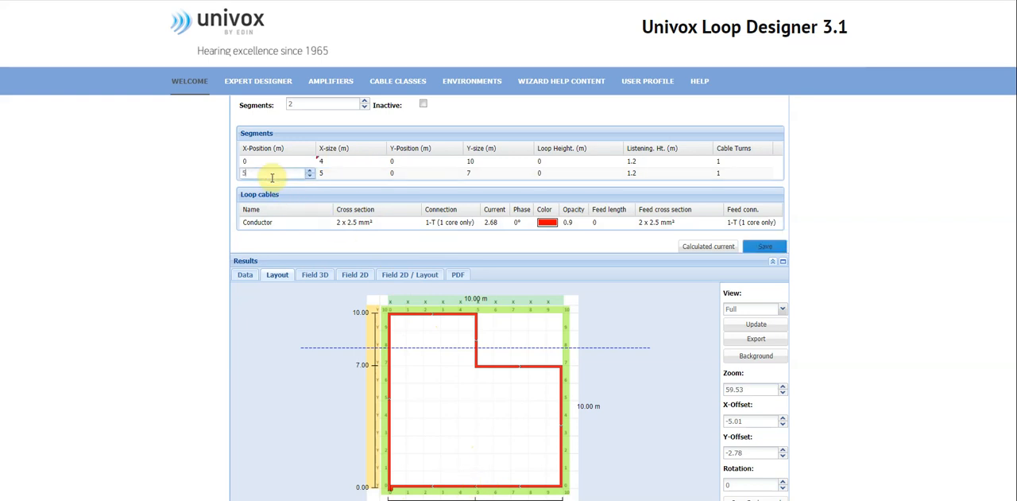
pyautogui.click(310, 175)
pyautogui.click(308, 189)
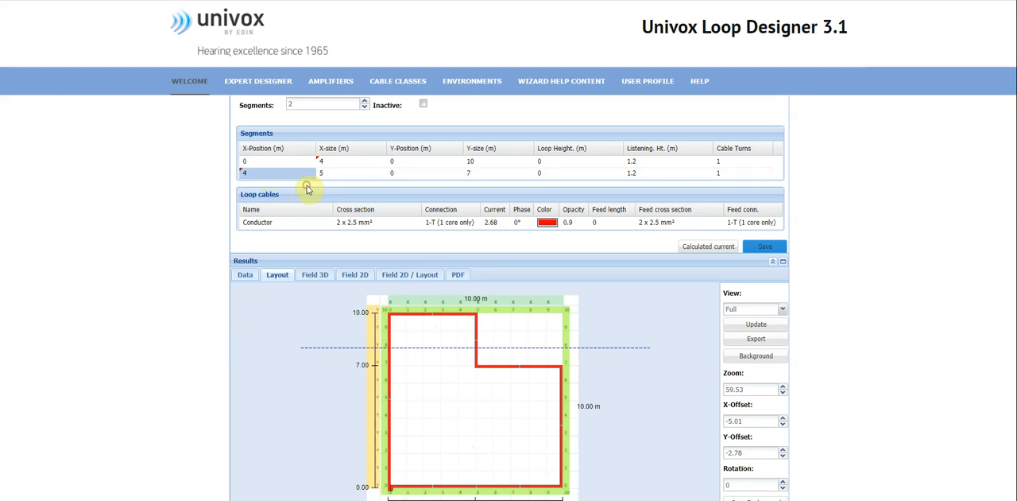
pyautogui.click(772, 249)
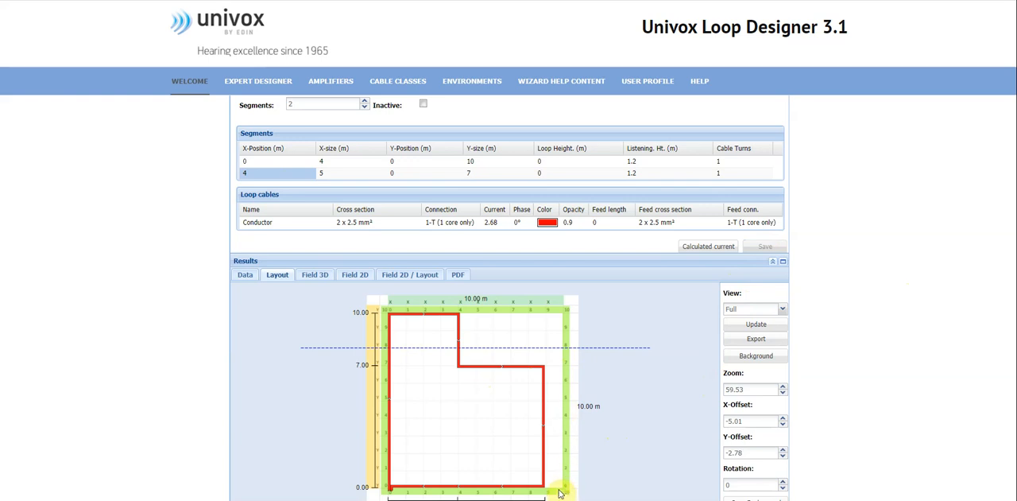
# Set the second segment's X-size to 6 m and save the figuration.
pyautogui.click(352, 174)
pyautogui.click(380, 170)
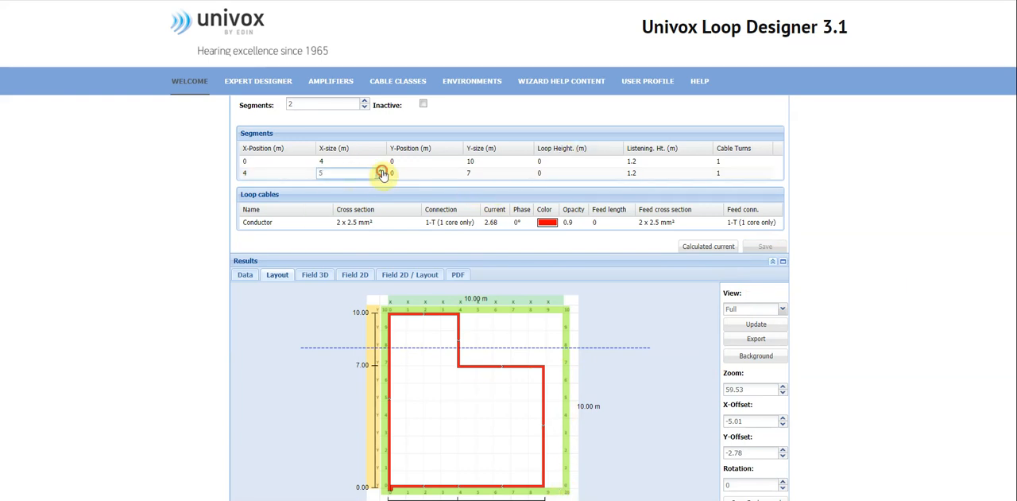
pyautogui.click(374, 251)
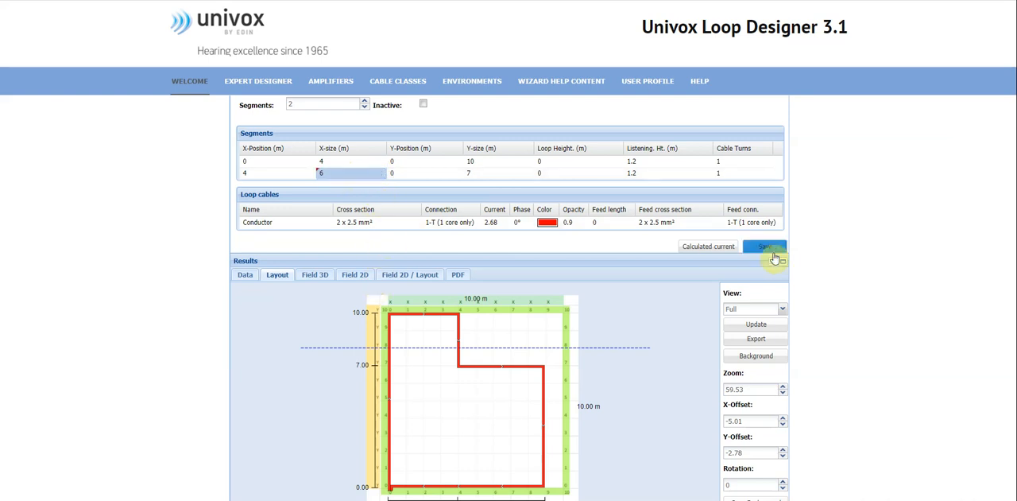
pyautogui.click(771, 251)
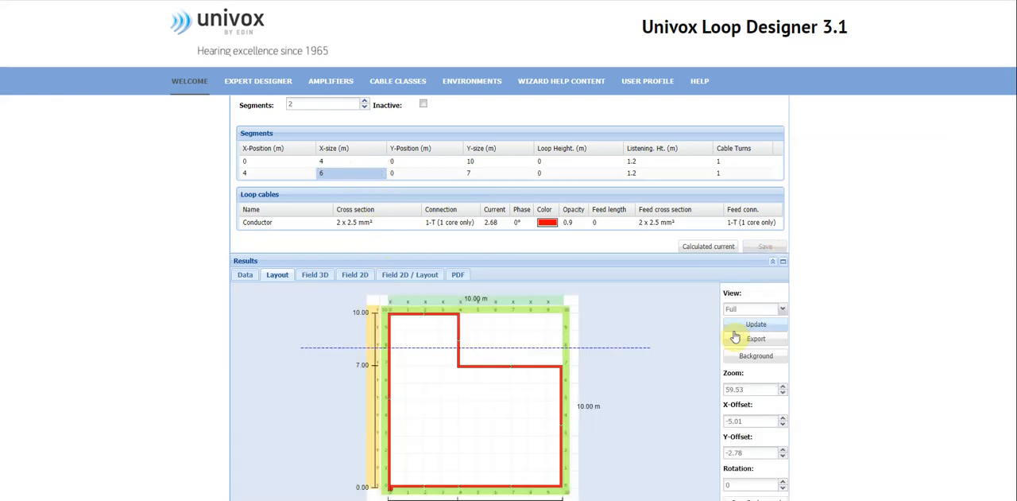
pyautogui.scroll(-1, 700, 353)
pyautogui.scroll(1, 696, 360)
pyautogui.scroll(-1, 695, 360)
pyautogui.scroll(1, 400, 257)
pyautogui.scroll(-1, 398, 298)
pyautogui.scroll(1, 398, 309)
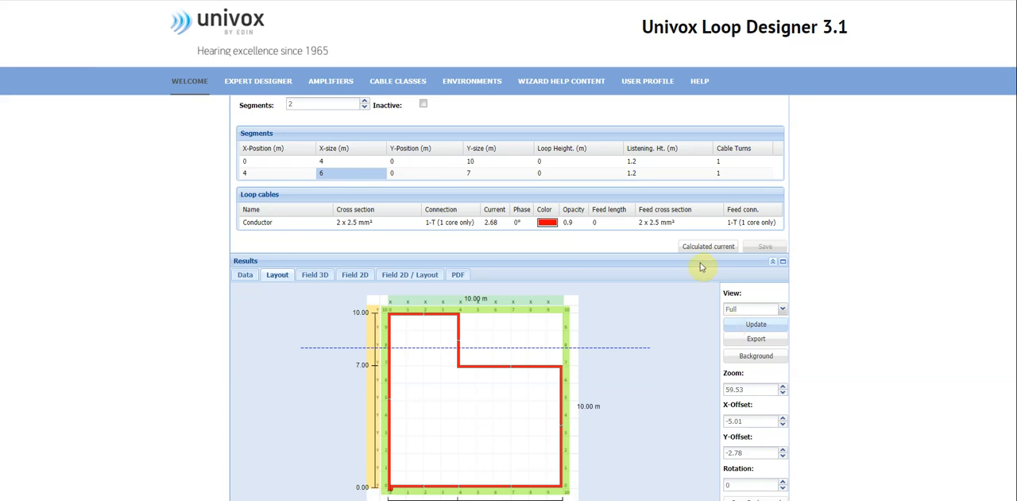
# Set the number of segments to 3, save the figuration and display its layout.
pyautogui.scroll(2, 380, 159)
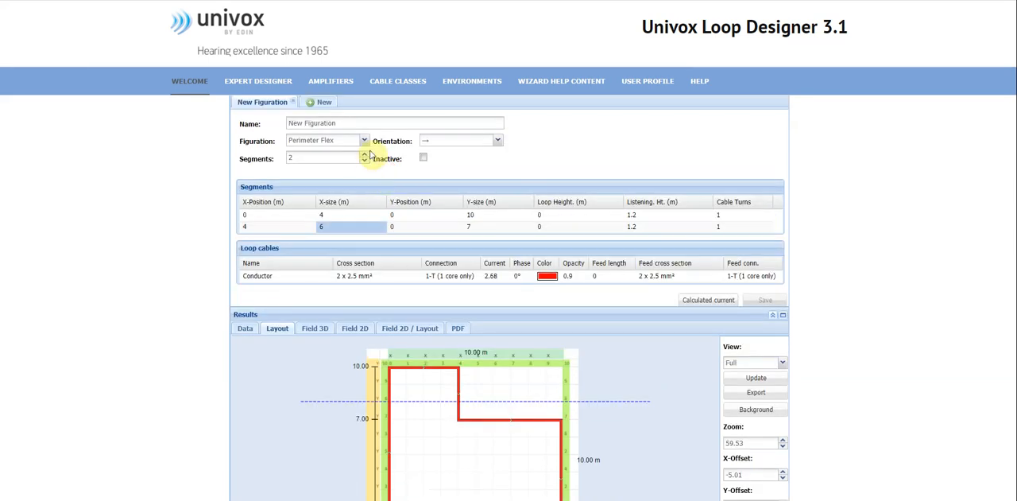
pyautogui.click(364, 154)
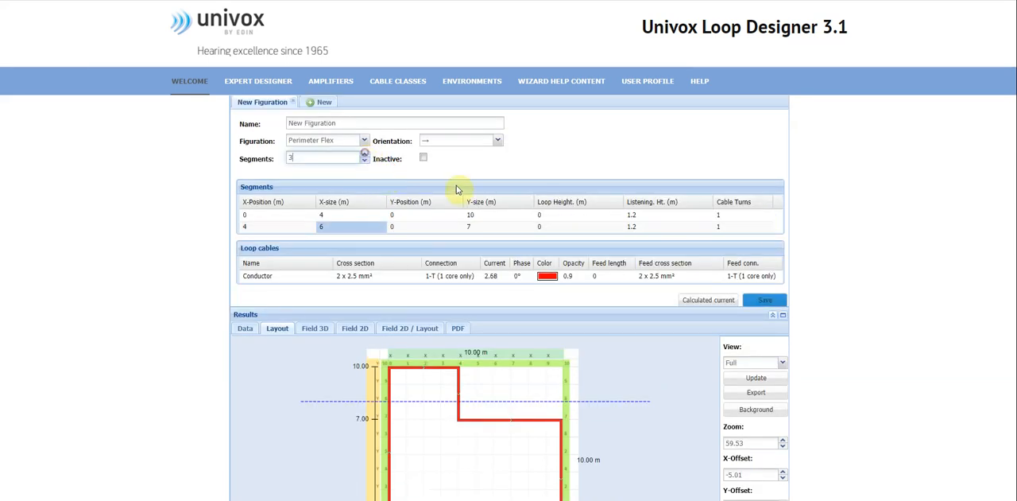
pyautogui.click(765, 302)
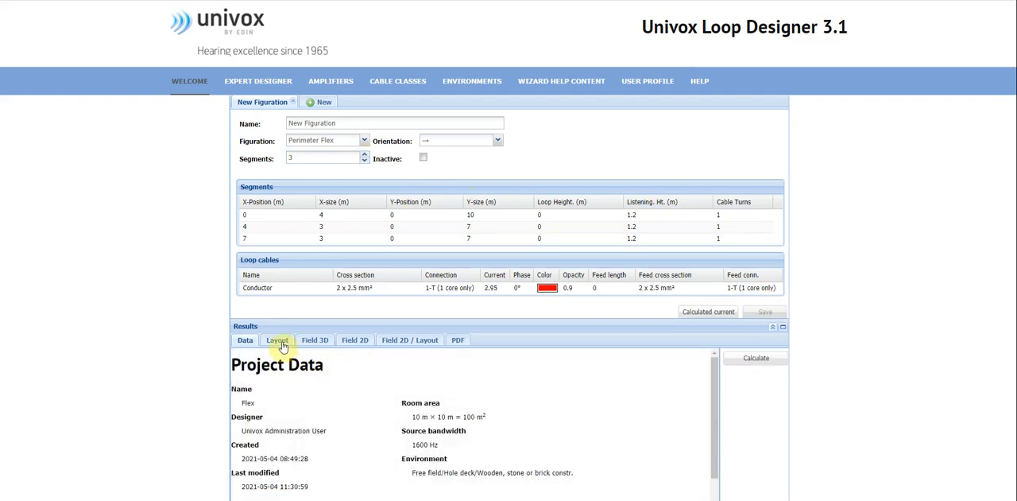
pyautogui.click(281, 347)
pyautogui.scroll(-2, 826, 332)
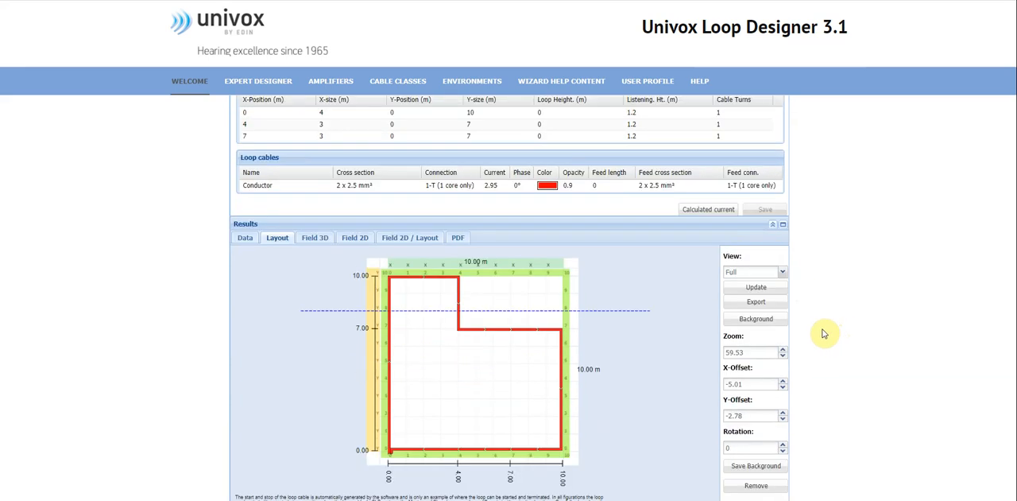
# Set the third segment's Y-size to 10 m, save the figuration and show its updated layout.
pyautogui.scroll(1, 824, 333)
pyautogui.click(352, 185)
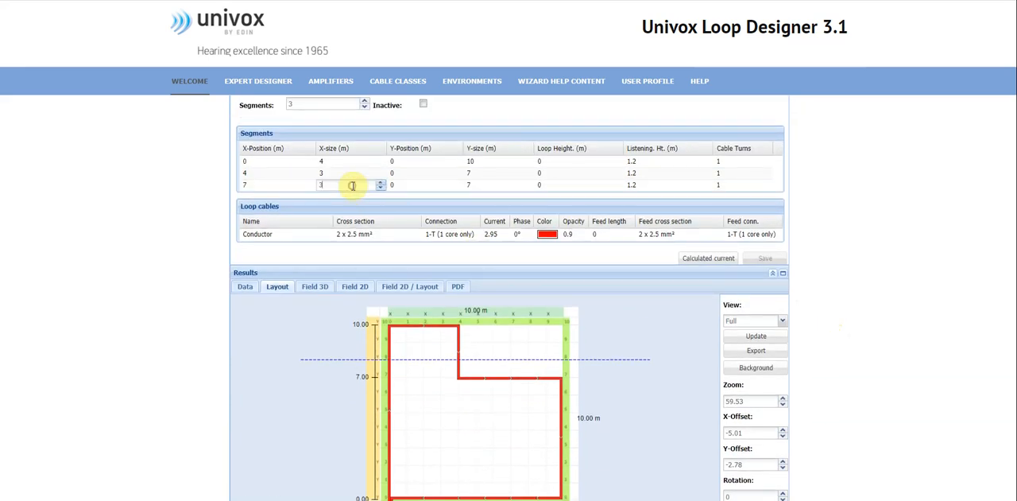
pyautogui.click(489, 185)
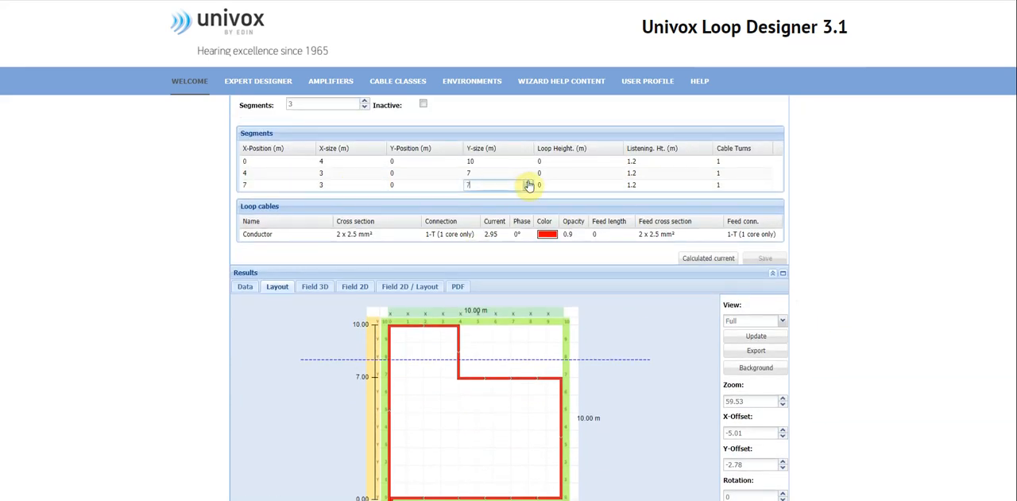
pyautogui.click(527, 182)
pyautogui.click(529, 252)
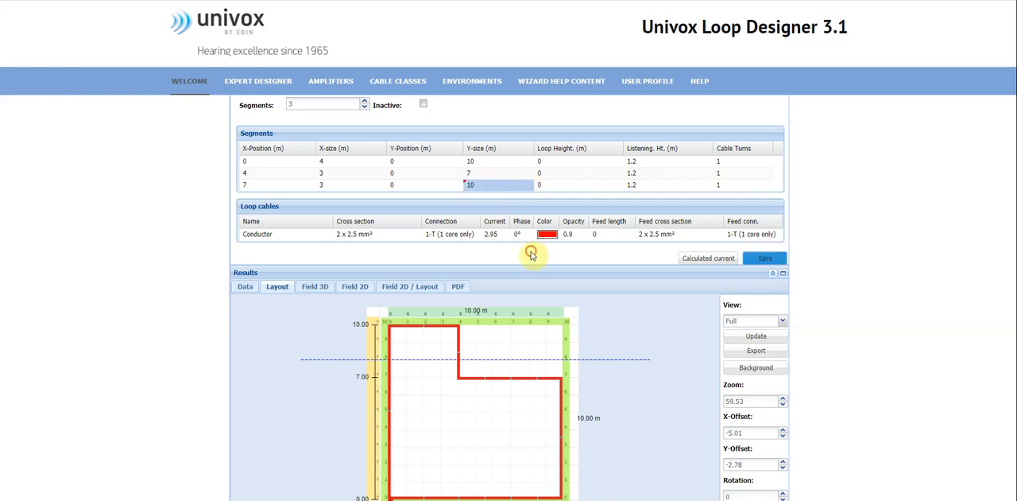
pyautogui.click(778, 260)
pyautogui.scroll(-1, 639, 347)
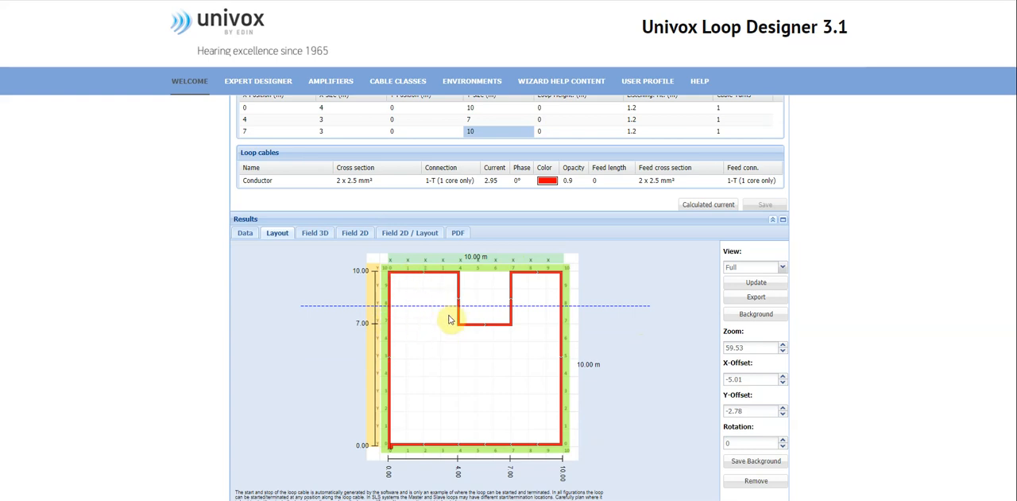
pyautogui.scroll(1, 448, 322)
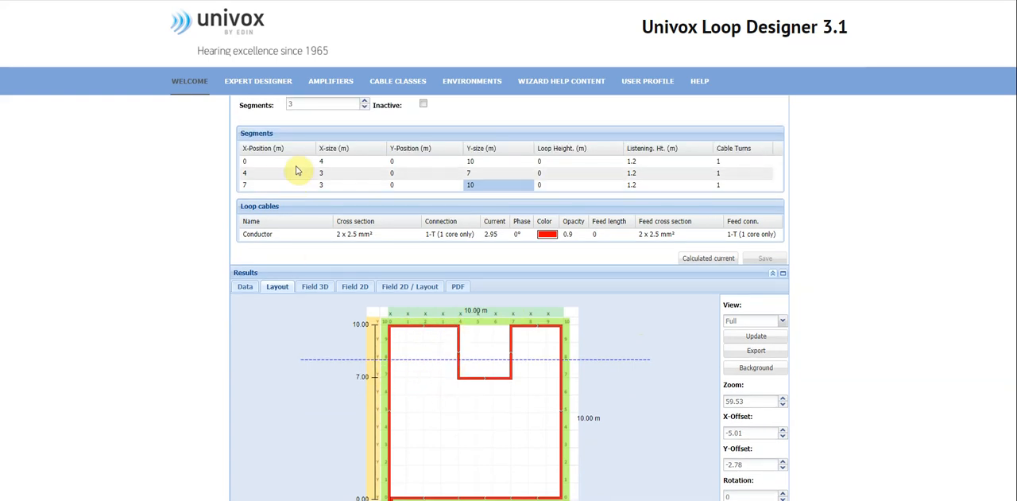
pyautogui.scroll(-1, 330, 250)
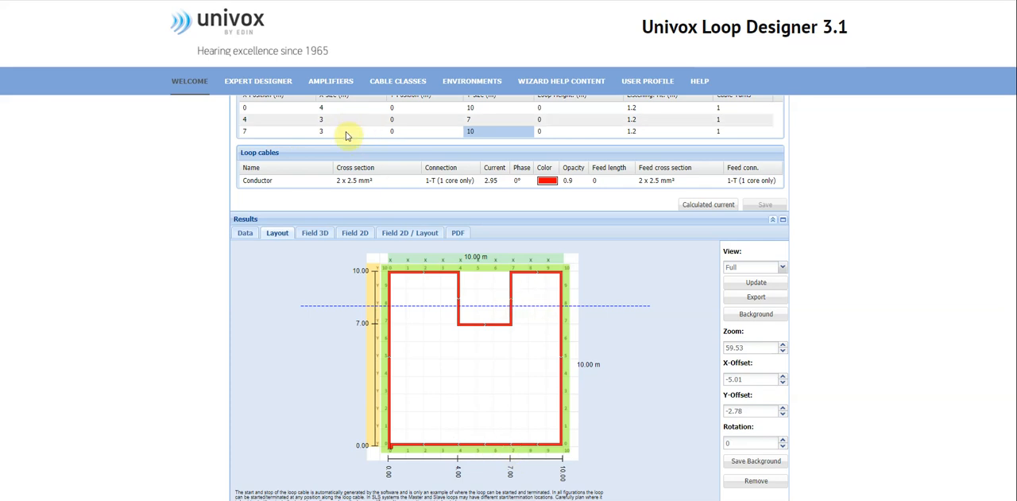
pyautogui.scroll(1, 609, 338)
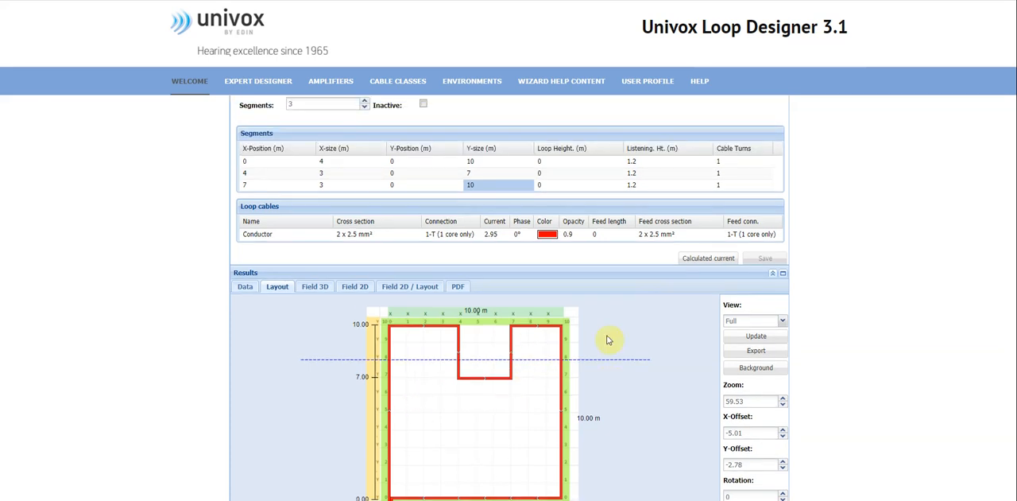
pyautogui.scroll(-1, 609, 348)
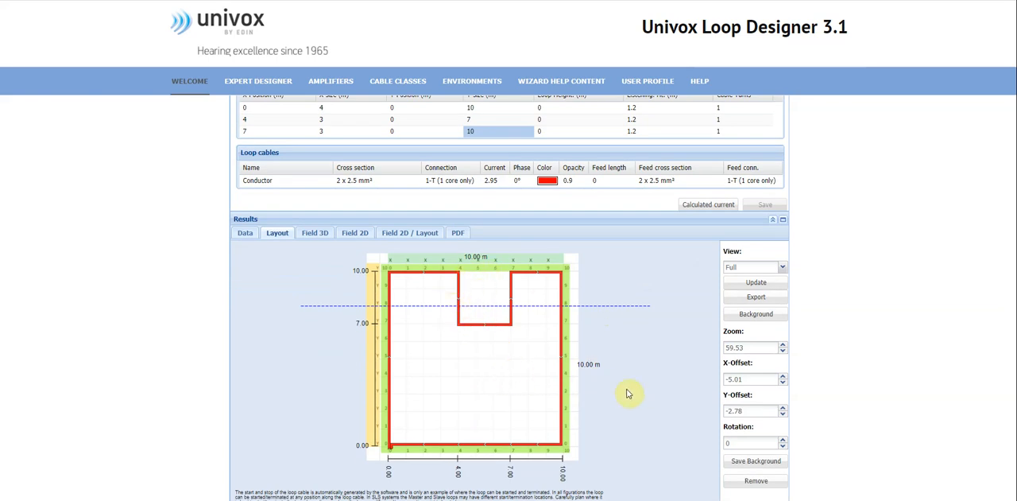
pyautogui.scroll(2, 877, 315)
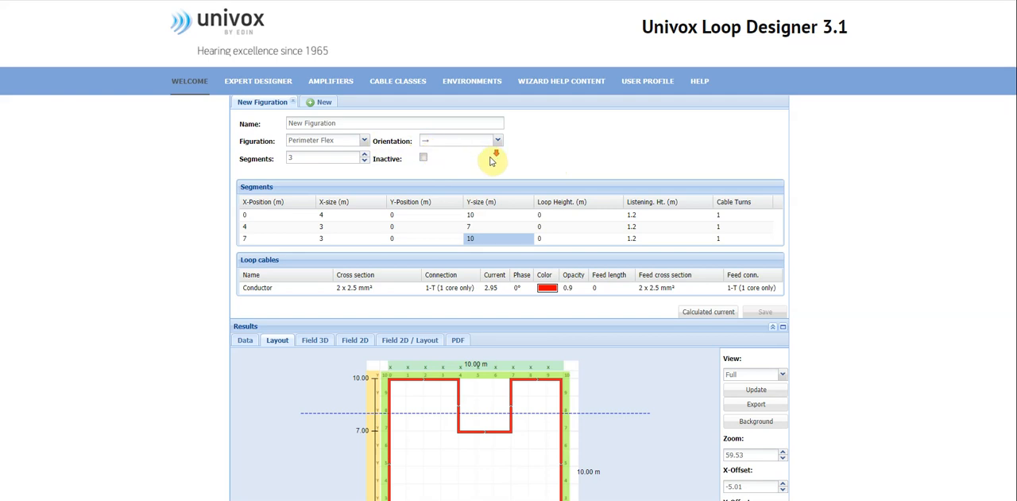
pyautogui.scroll(-2, 517, 287)
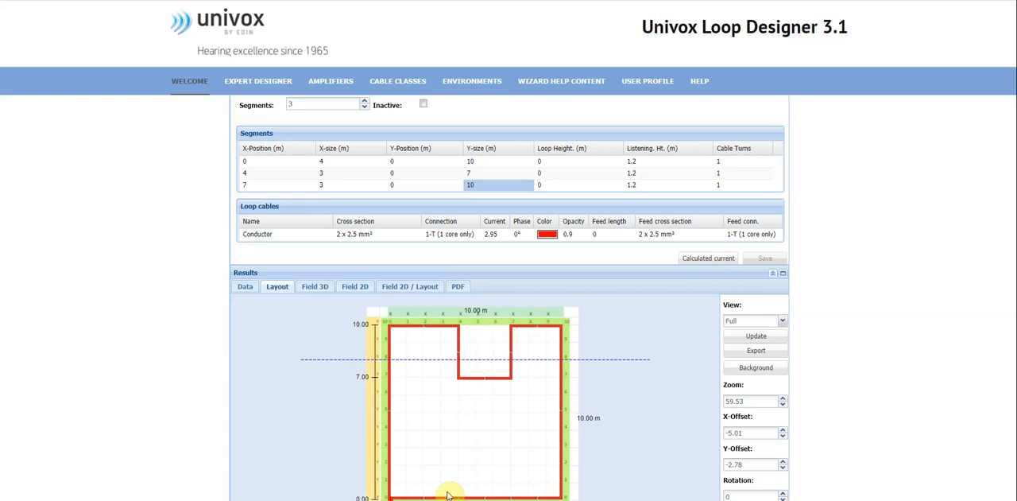
# Change the figuration's orientation to upward (↑), save it and review the new segments and layout.
pyautogui.scroll(2, 517, 102)
pyautogui.click(500, 140)
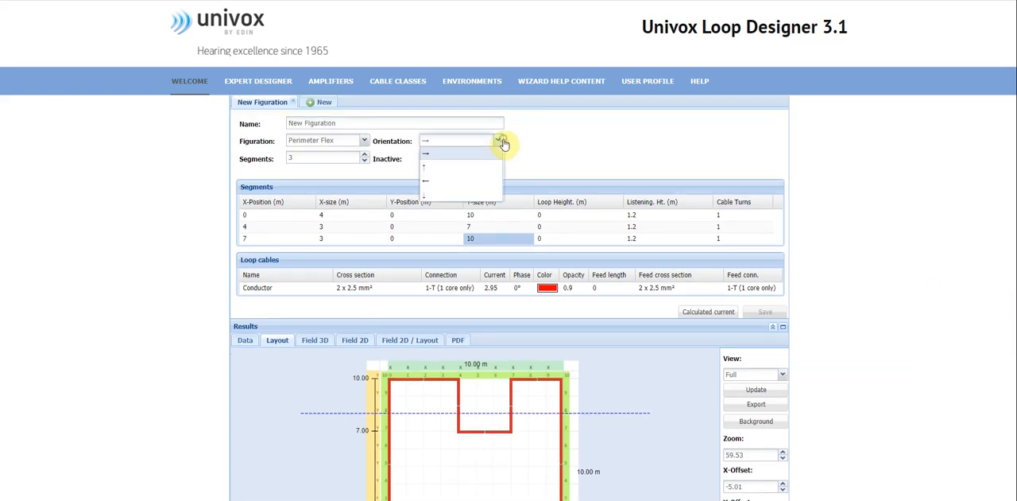
pyautogui.click(437, 169)
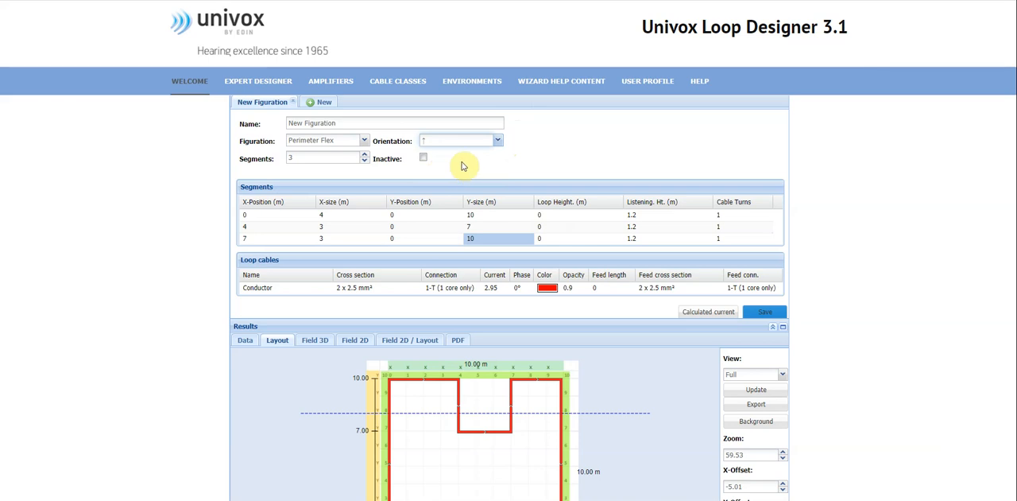
pyautogui.click(765, 316)
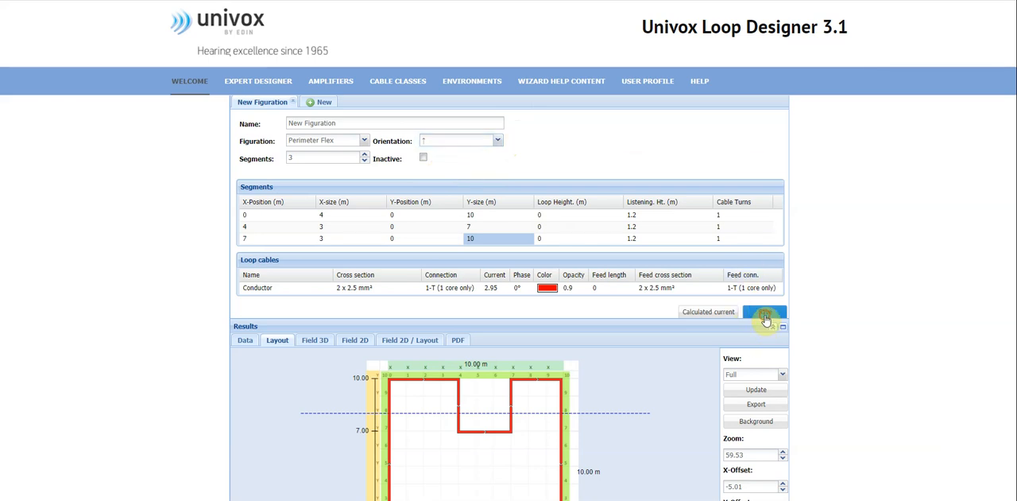
pyautogui.scroll(-2, 891, 287)
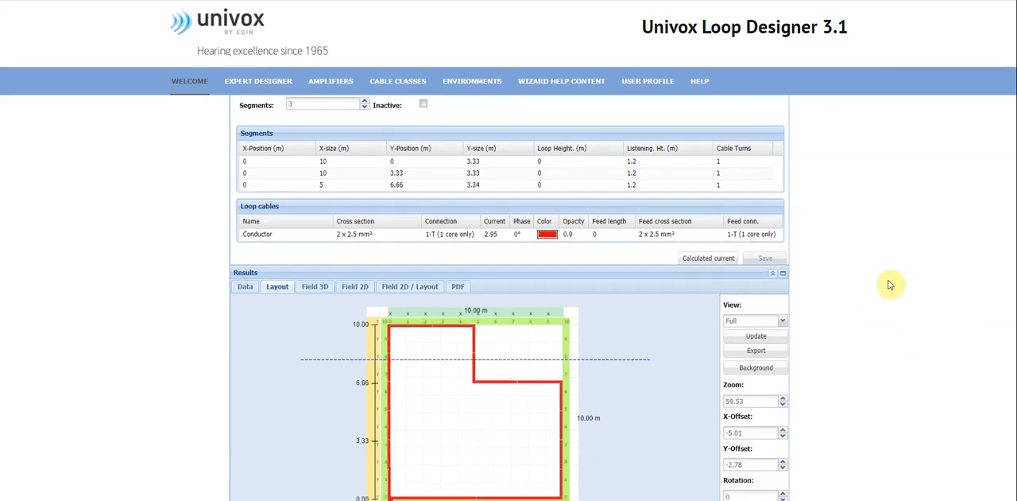
pyautogui.scroll(2, 892, 284)
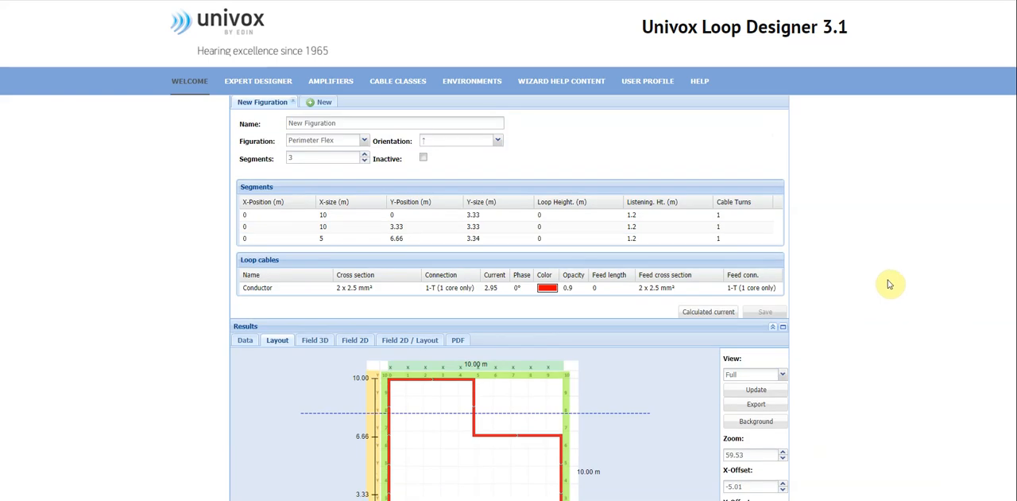
pyautogui.scroll(-4, 890, 284)
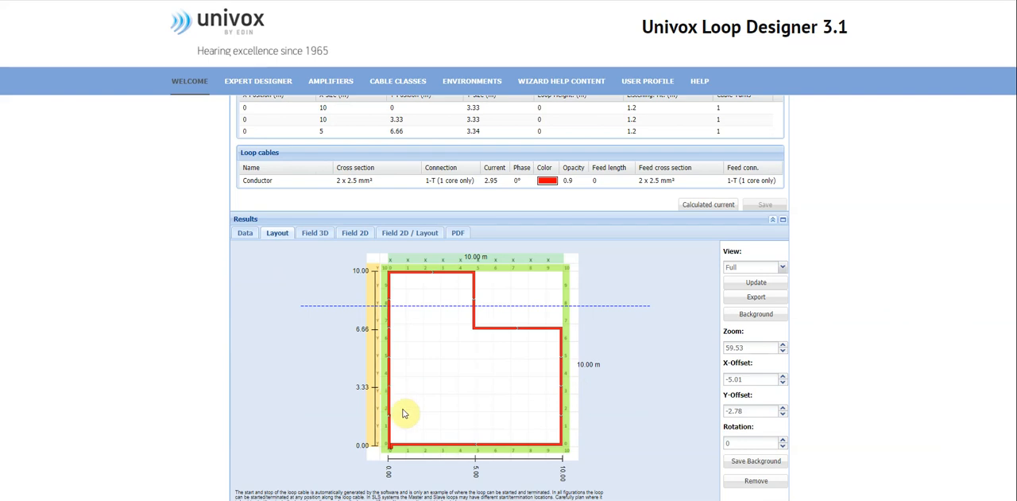
# Set the first segment's X-size to 8 m, save the figuration and view its layout.
pyautogui.scroll(2, 374, 230)
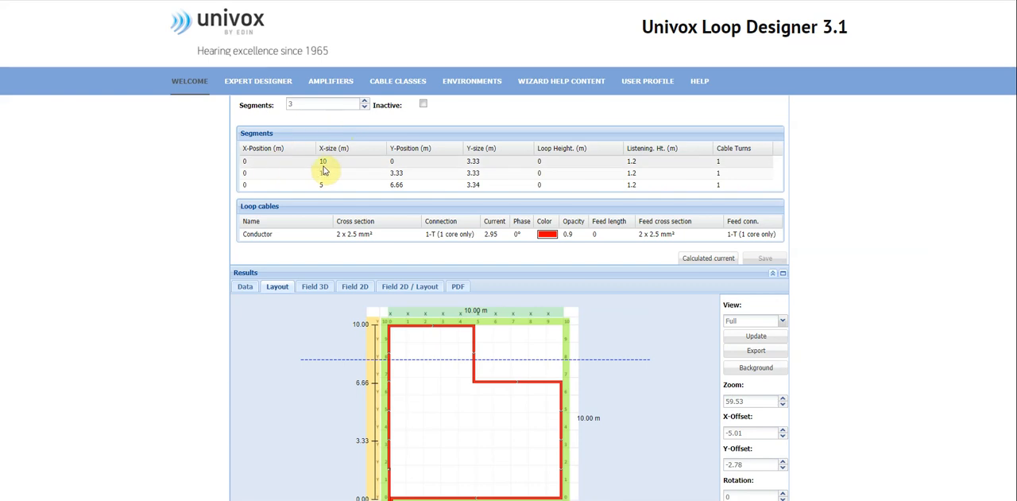
pyautogui.click(353, 162)
pyautogui.press('BackSpace')
pyautogui.press('BackSpace')
pyautogui.write('8')
pyautogui.click(370, 266)
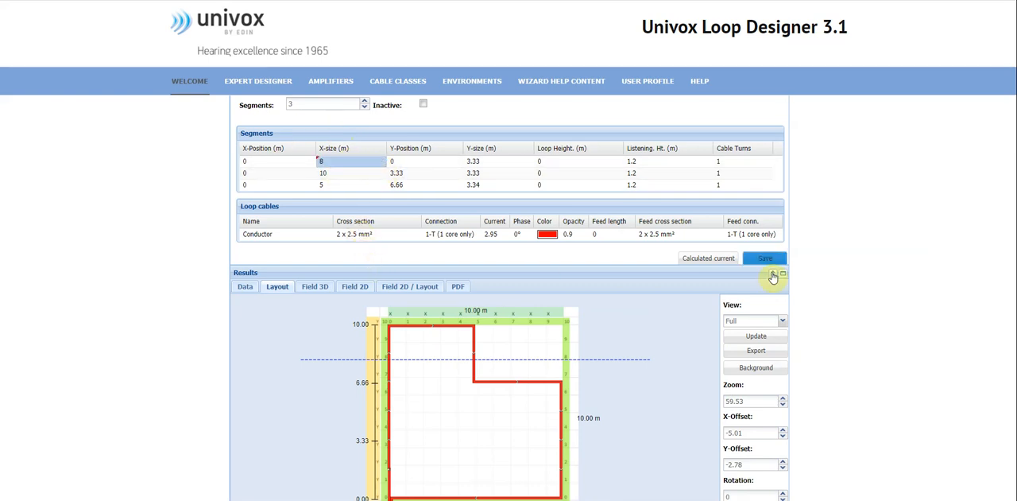
pyautogui.click(765, 259)
pyautogui.scroll(-2, 688, 315)
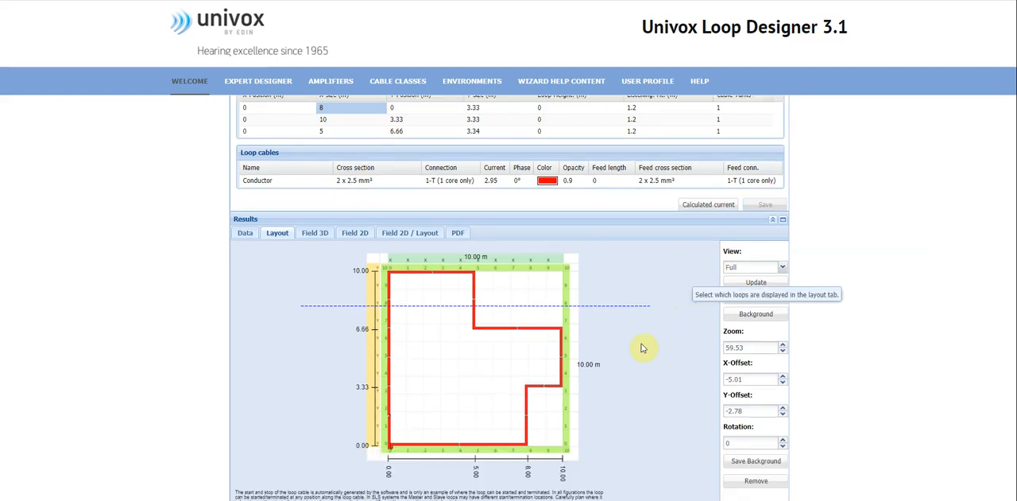
pyautogui.scroll(2, 403, 419)
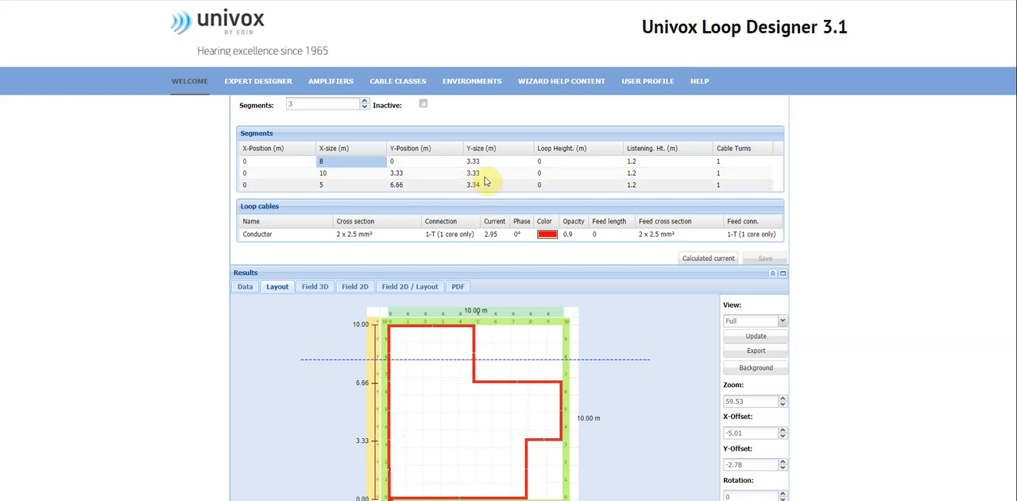
pyautogui.scroll(-1, 598, 331)
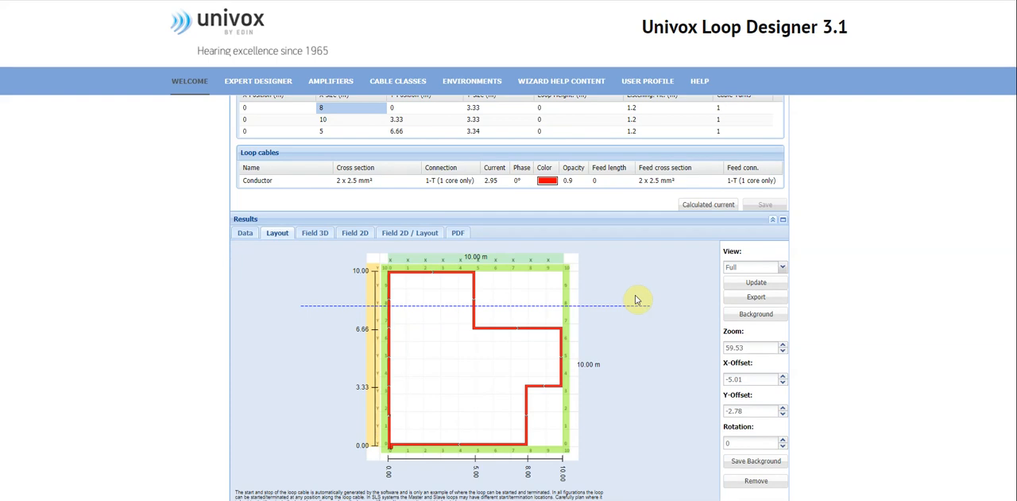
pyautogui.scroll(1, 636, 300)
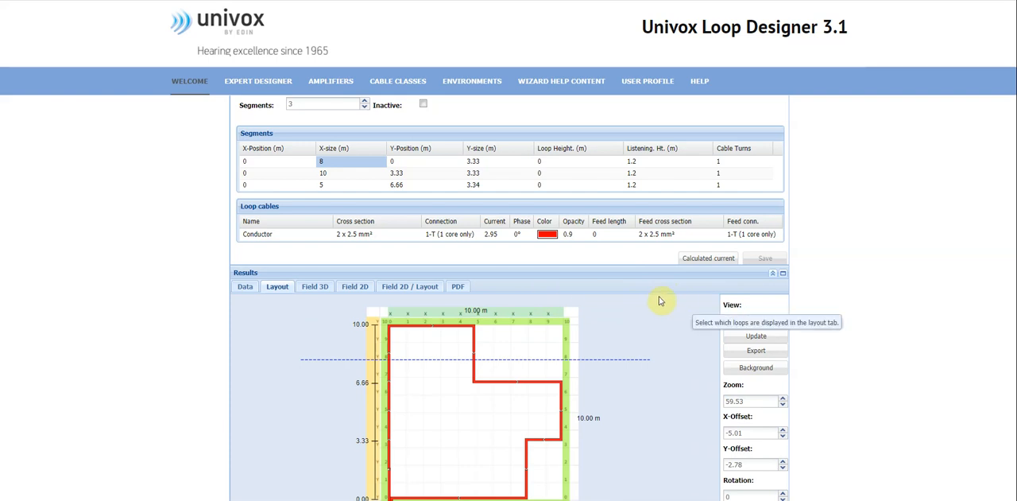
pyautogui.scroll(-1, 658, 302)
pyautogui.scroll(-1, 658, 302)
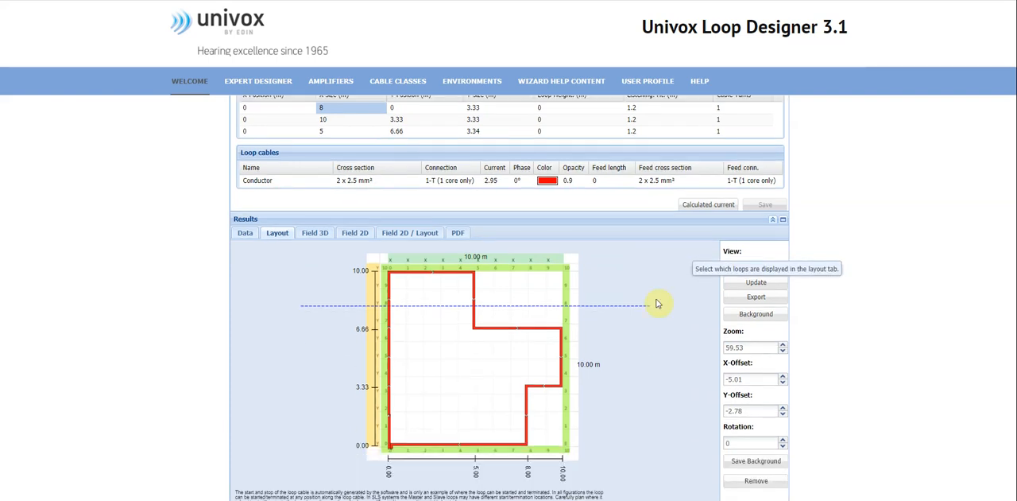
# Add a new Perimeter Flex figuration to the Flex project with the coloured areas in its room layout.
pyautogui.scroll(-1, 658, 302)
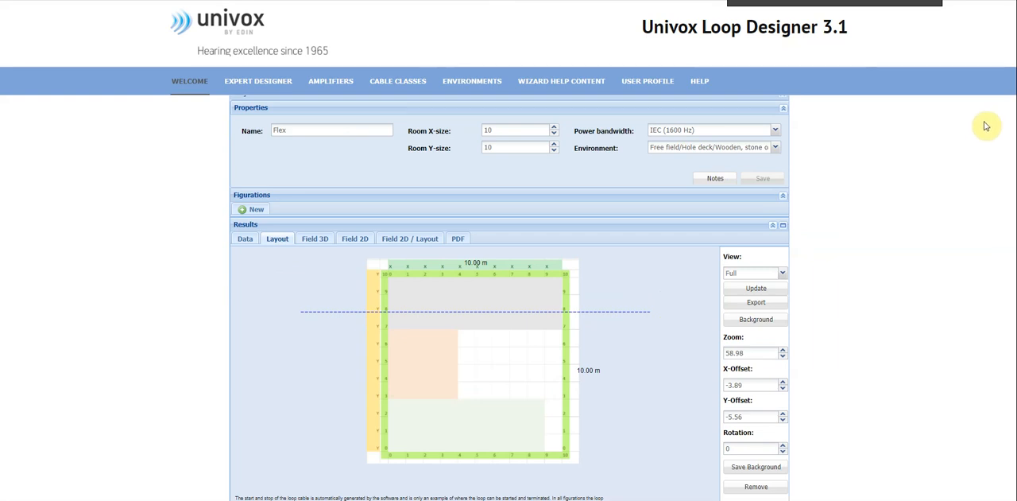
pyautogui.scroll(1, 982, 127)
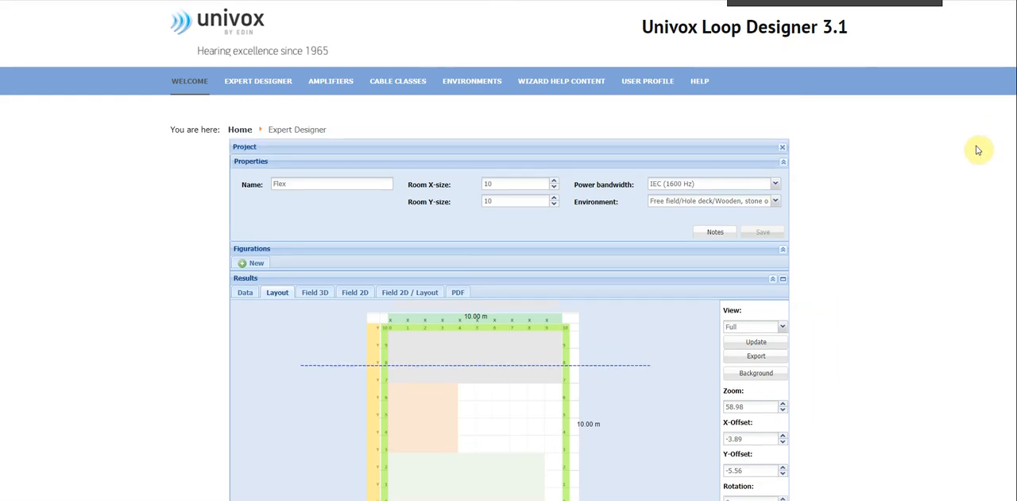
pyautogui.scroll(-1, 978, 150)
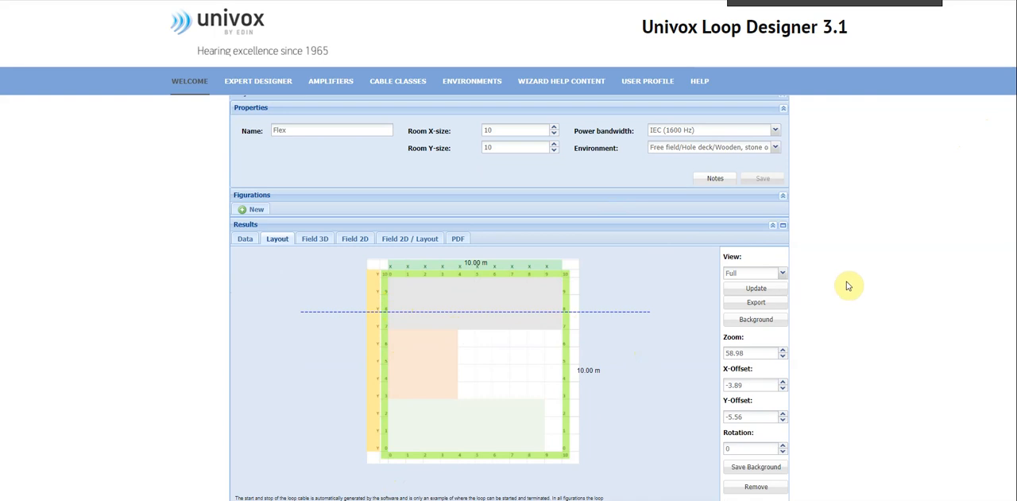
pyautogui.scroll(2, 848, 286)
pyautogui.click(257, 266)
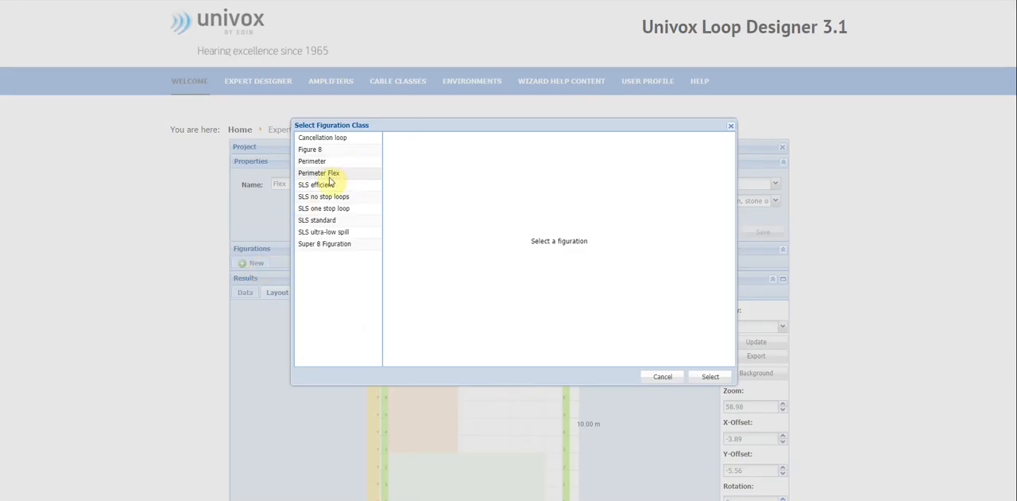
pyautogui.click(320, 174)
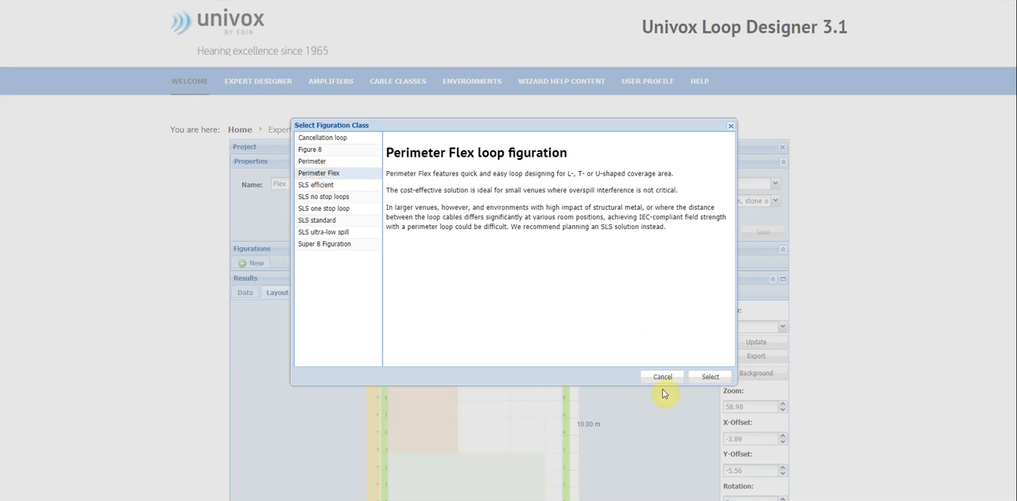
pyautogui.click(716, 377)
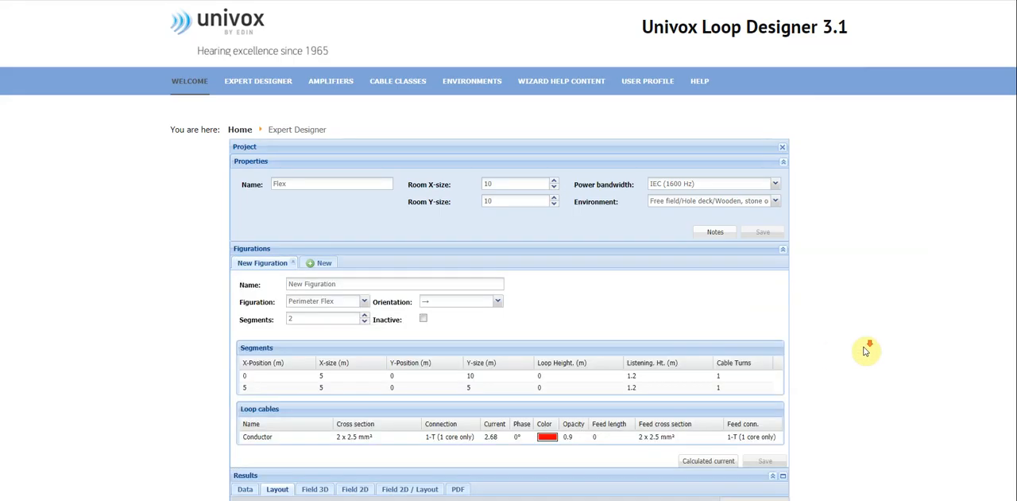
# Set the new two-segment figuration's orientation to upward (↑) and save it.
pyautogui.scroll(-3, 866, 350)
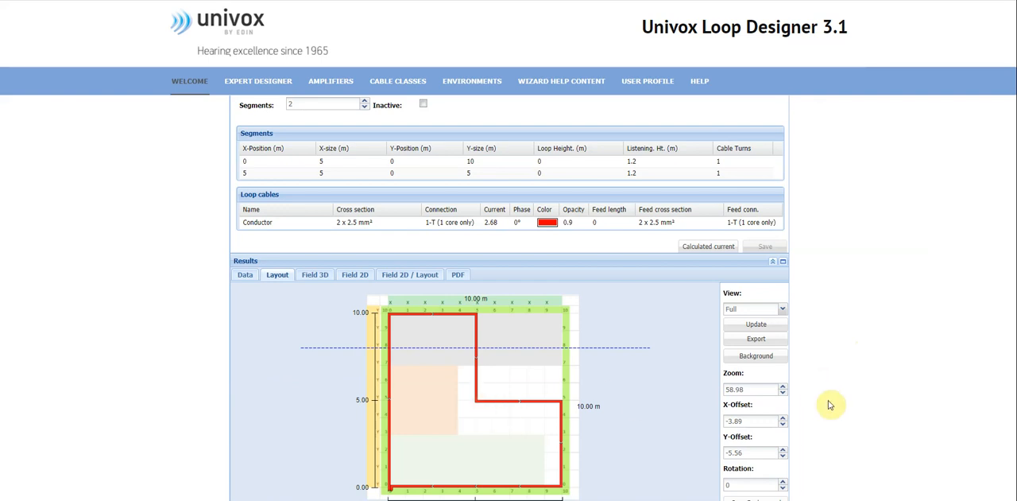
pyautogui.scroll(2, 835, 402)
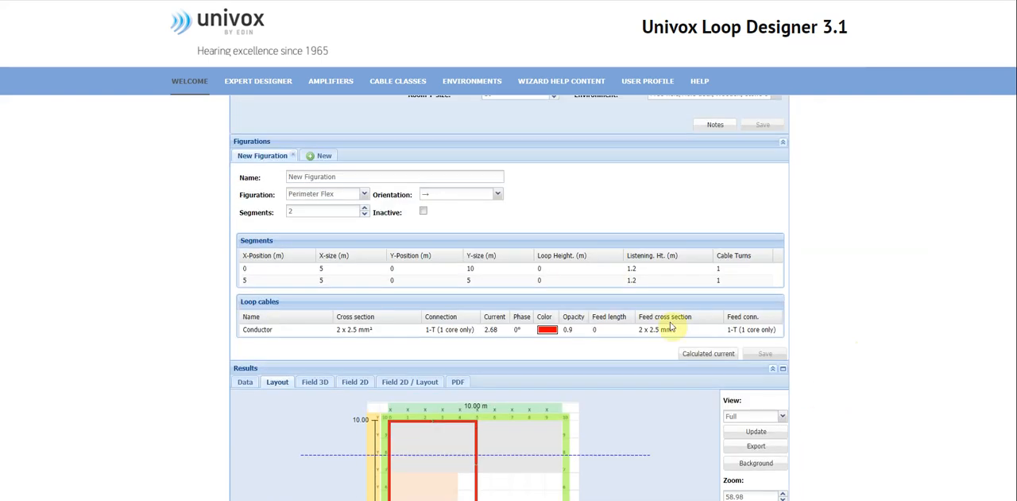
pyautogui.click(497, 194)
pyautogui.click(468, 221)
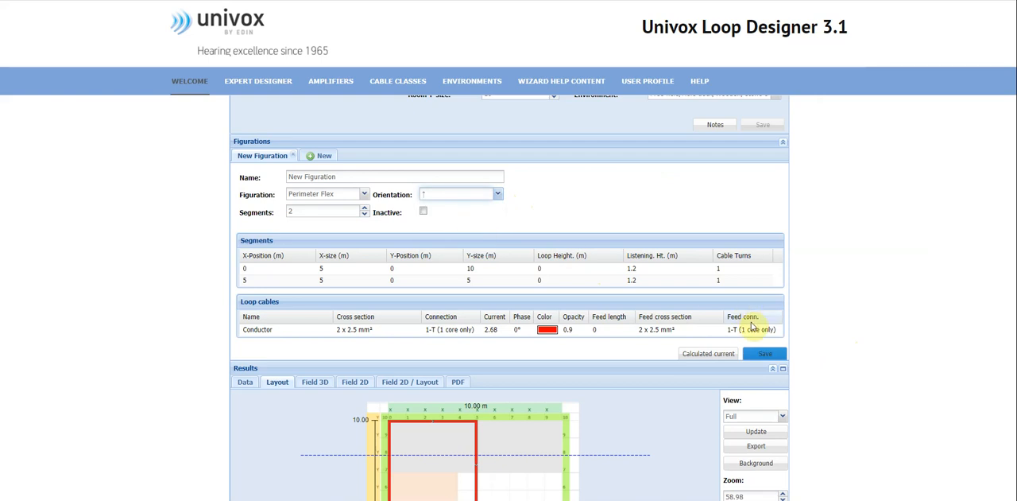
pyautogui.scroll(-2, 835, 324)
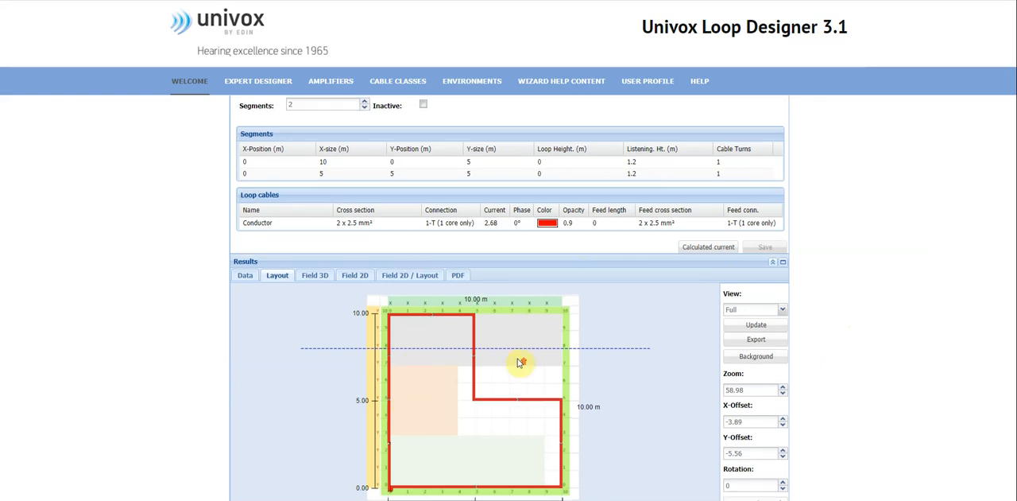
# Set the number of segments to 3 and save the figuration.
pyautogui.scroll(1, 520, 359)
pyautogui.click(365, 155)
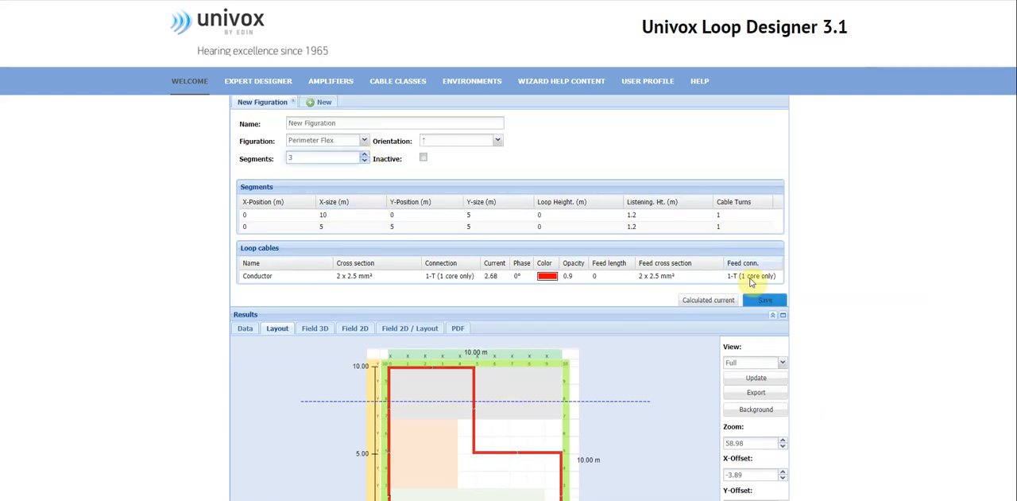
pyautogui.click(764, 300)
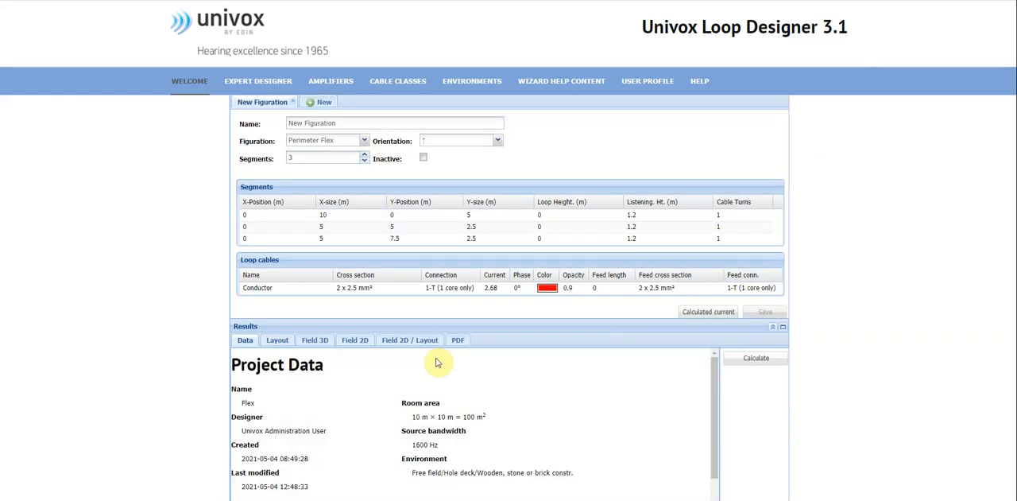
# Show the room layout, set the third segment's X-size to 7 m and save the figuration.
pyautogui.click(280, 339)
pyautogui.scroll(-1, 800, 350)
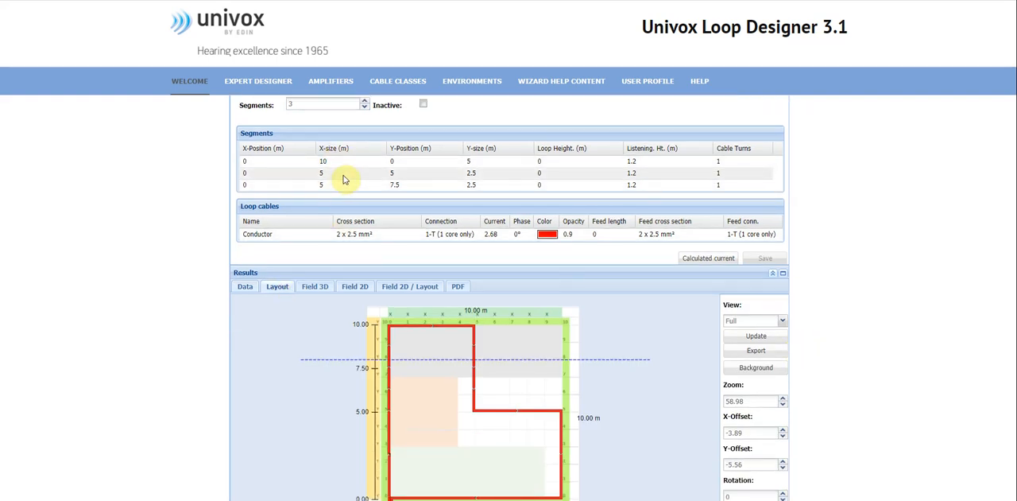
pyautogui.click(339, 185)
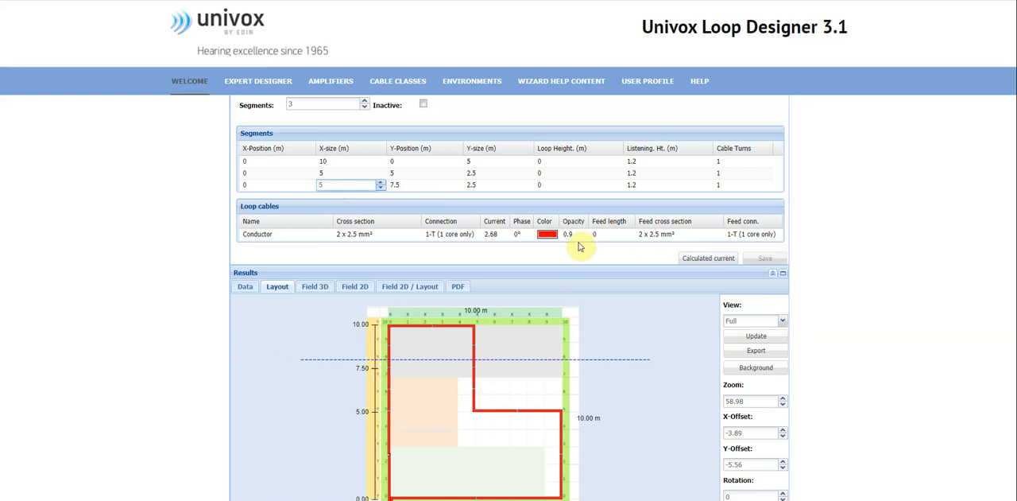
pyautogui.click(382, 184)
pyautogui.click(386, 259)
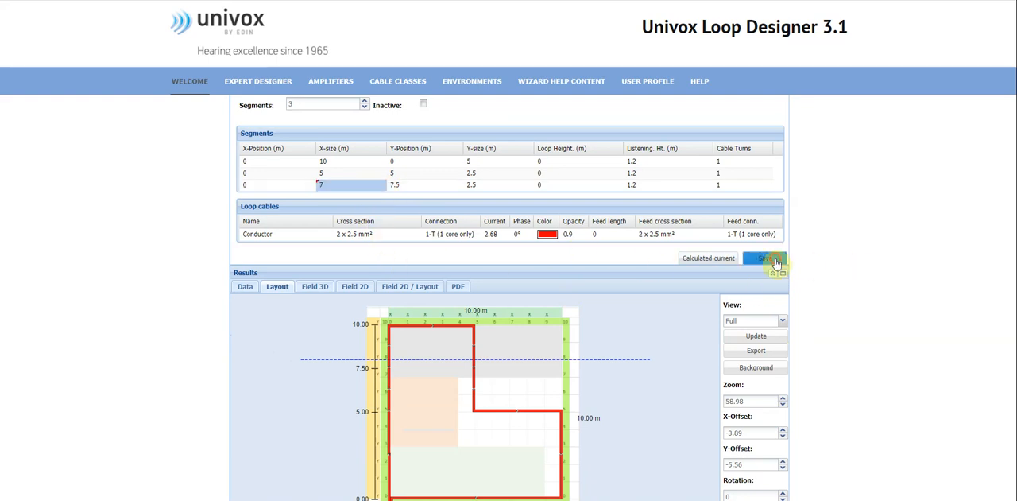
pyautogui.click(770, 259)
pyautogui.scroll(-1, 719, 361)
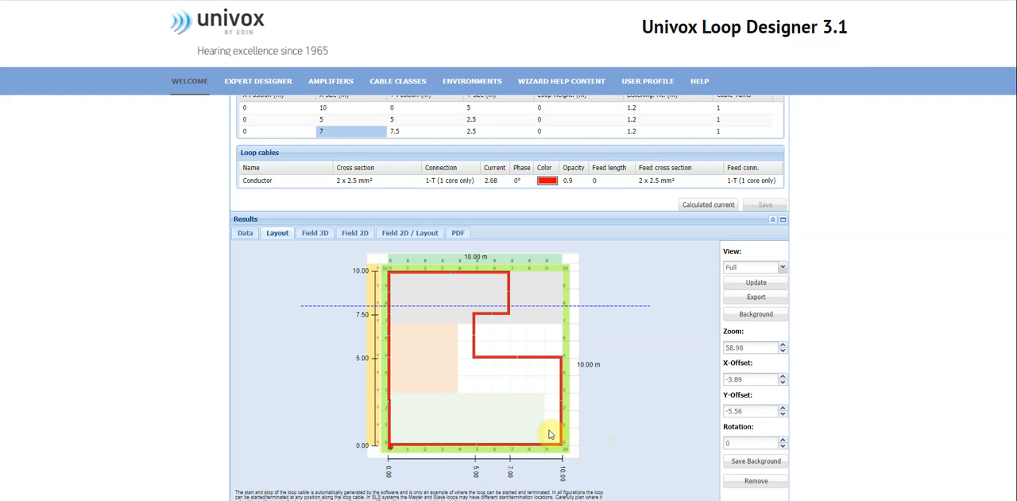
# Set the X-sizes of the first, second and third segments to 9, 4 and 10 m and save the figuration.
pyautogui.scroll(1, 628, 405)
pyautogui.doubleClick(364, 162)
pyautogui.click(379, 164)
pyautogui.doubleClick(372, 173)
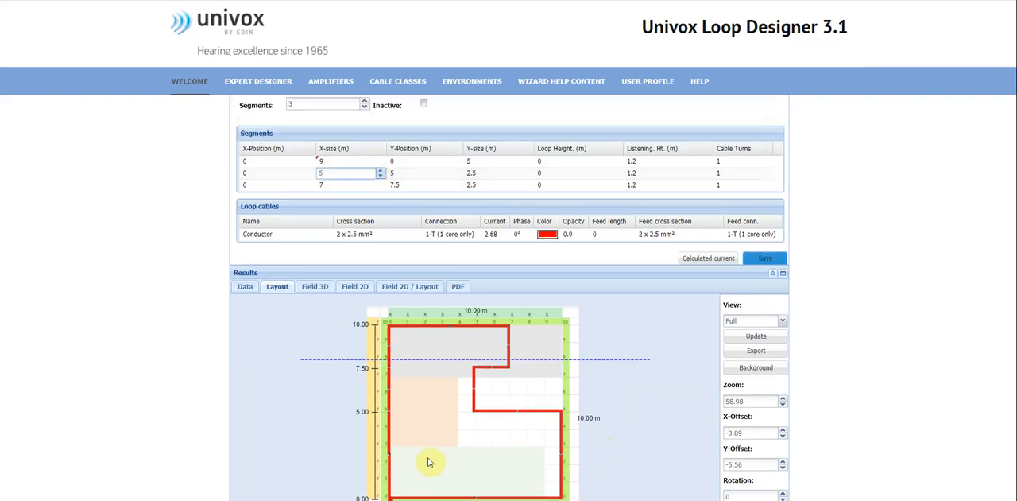
pyautogui.click(380, 176)
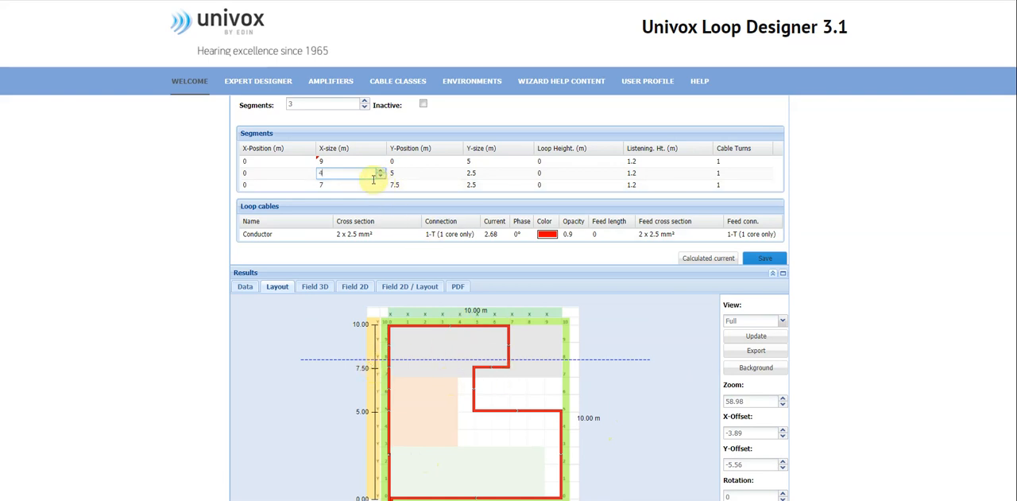
pyautogui.doubleClick(352, 185)
pyautogui.click(381, 182)
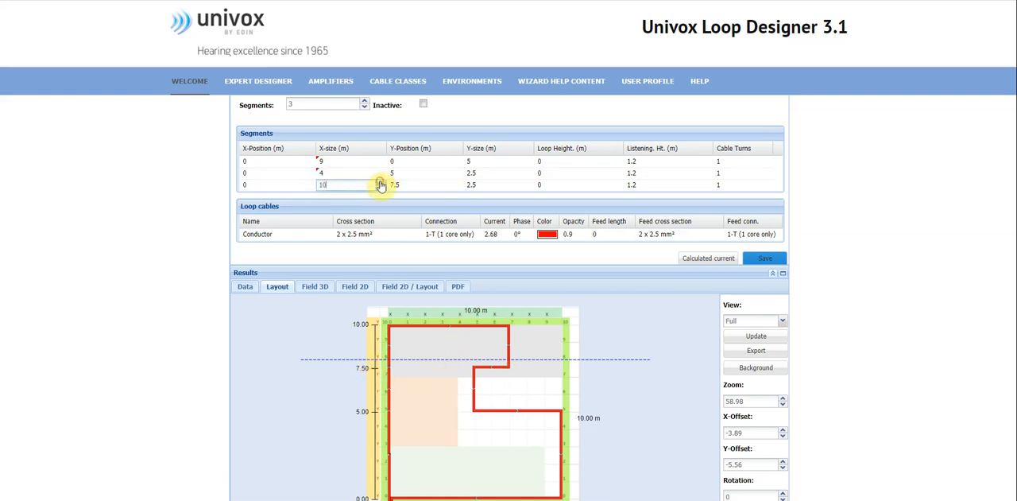
pyautogui.click(776, 262)
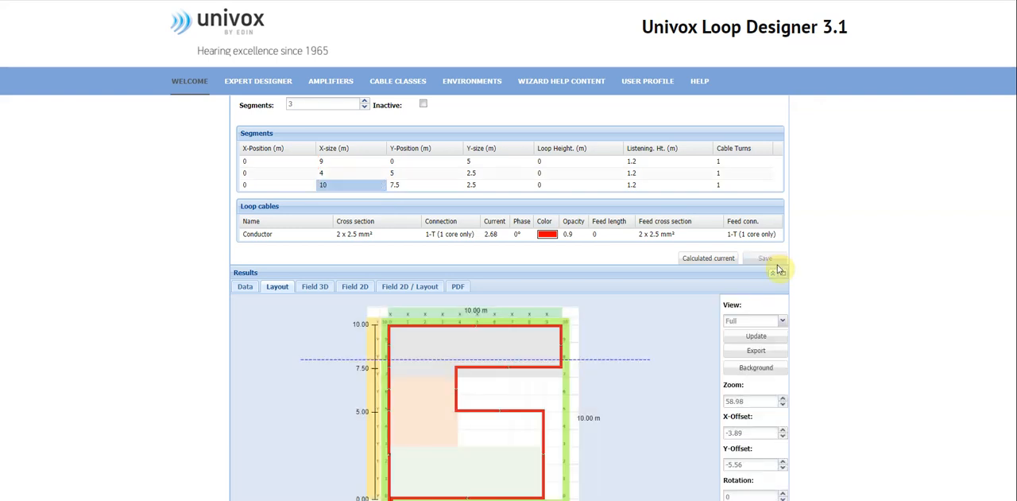
pyautogui.scroll(-1, 779, 270)
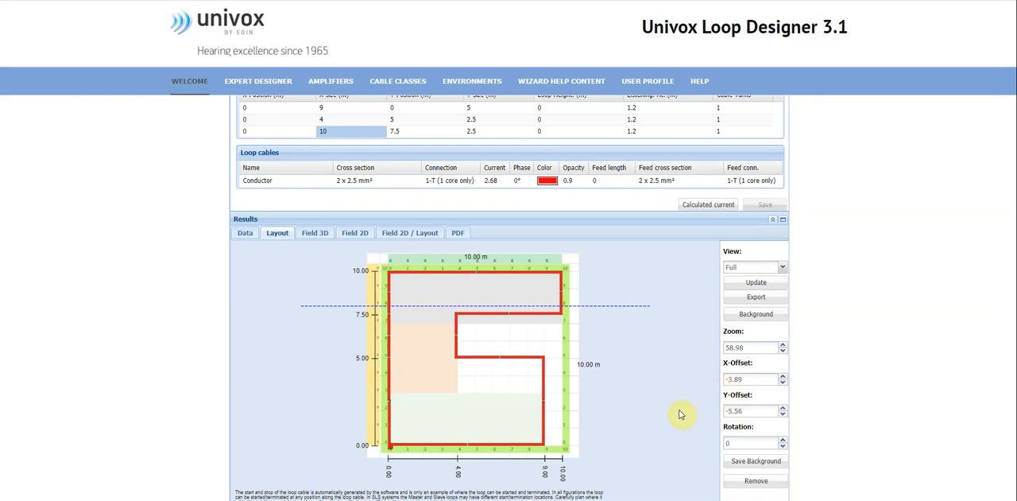
# Try to save the figuration with only the first segment's Y-size changed to 3 m.
pyautogui.scroll(1, 667, 422)
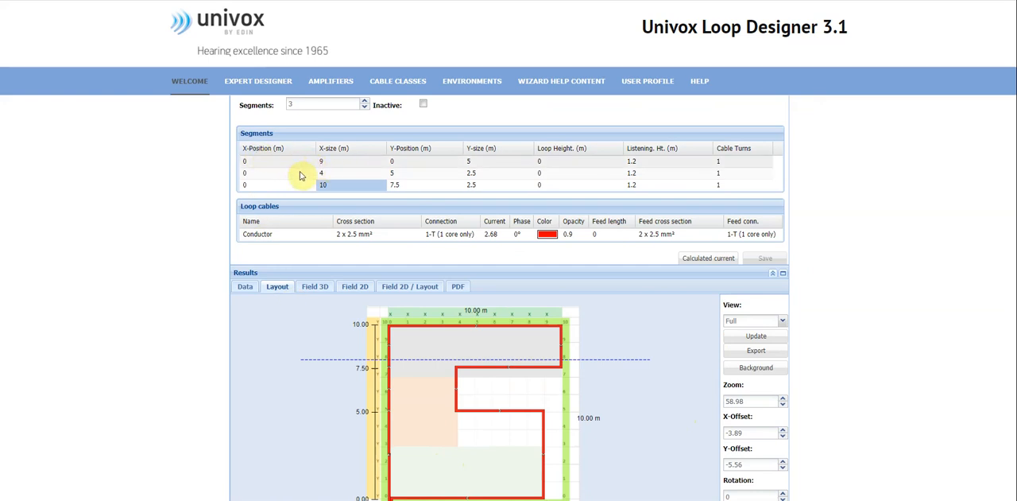
pyautogui.scroll(-1, 413, 326)
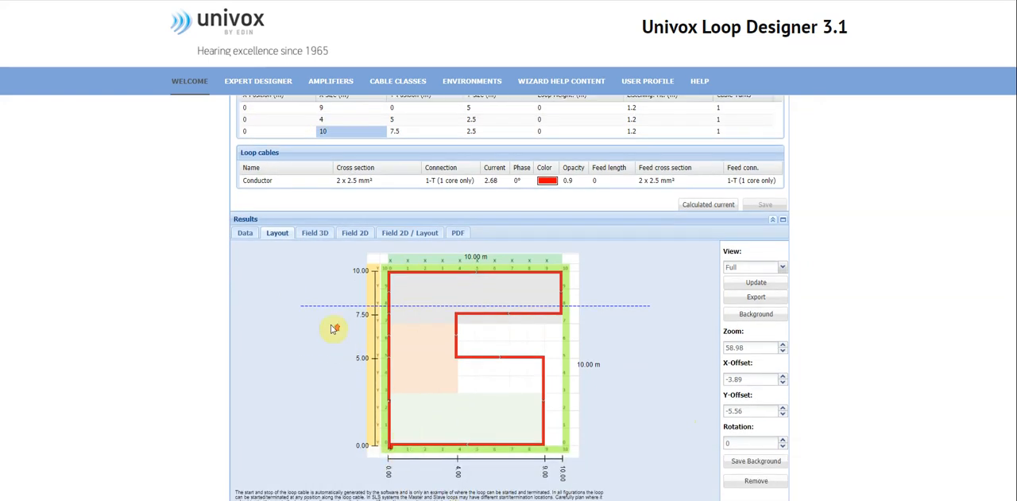
pyautogui.scroll(1, 334, 328)
pyautogui.click(518, 162)
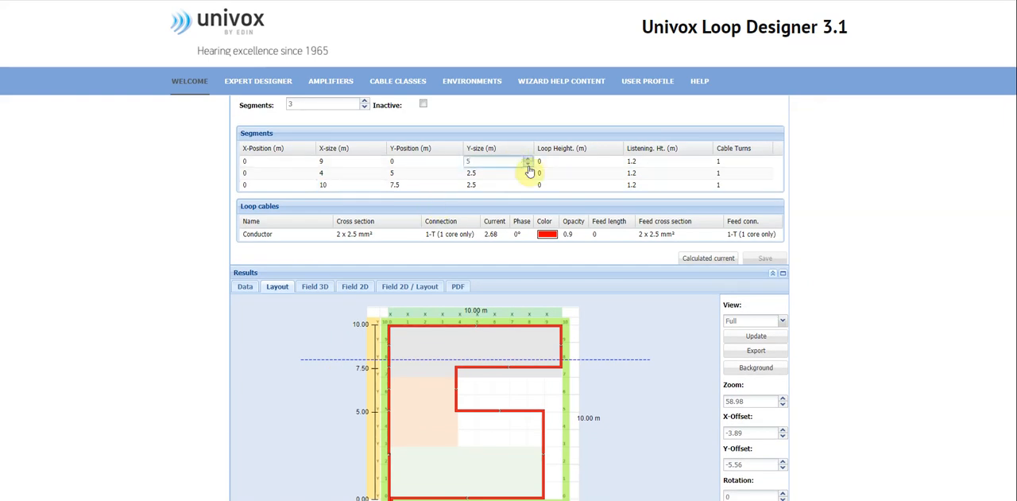
pyautogui.click(511, 266)
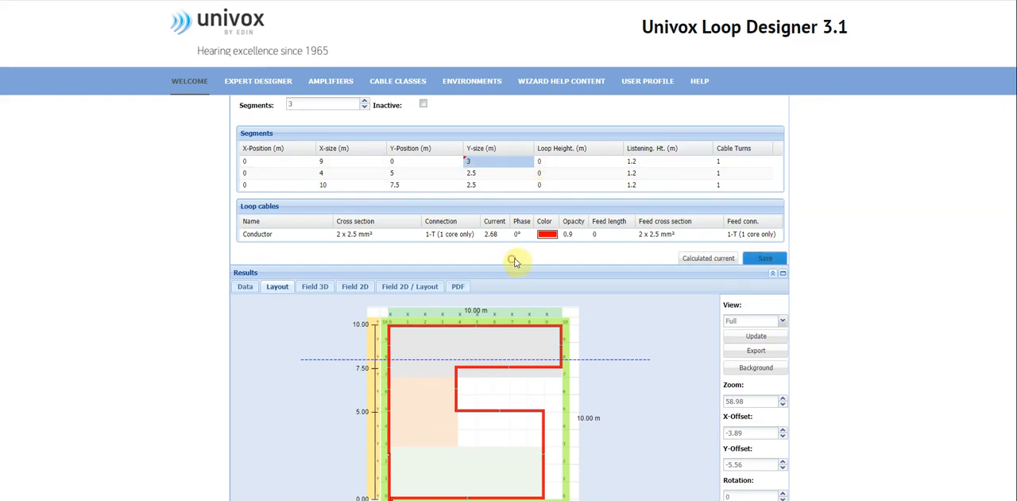
pyautogui.click(765, 258)
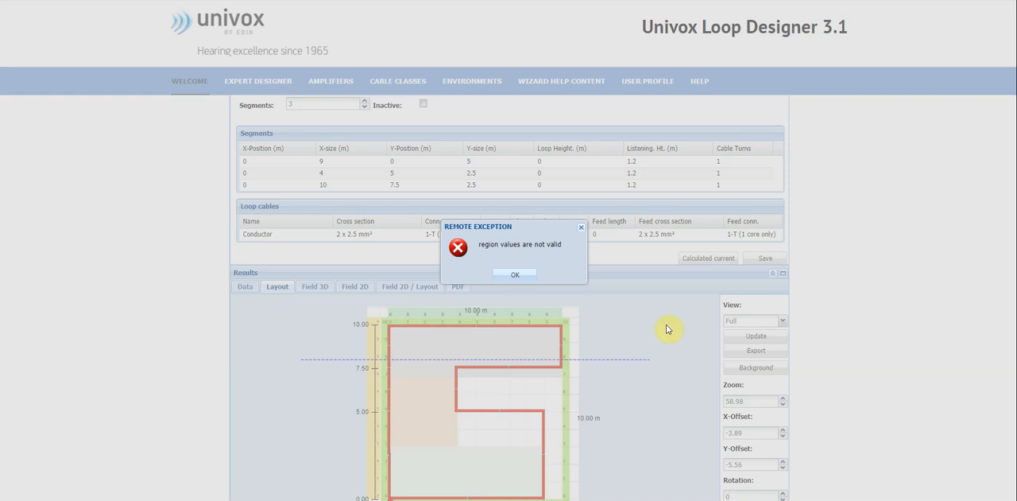
pyautogui.click(518, 274)
# Set the first segment's Y-size to 3 m to match the green area in the layout.
pyautogui.click(491, 163)
pyautogui.click(528, 166)
pyautogui.scroll(-1, 582, 200)
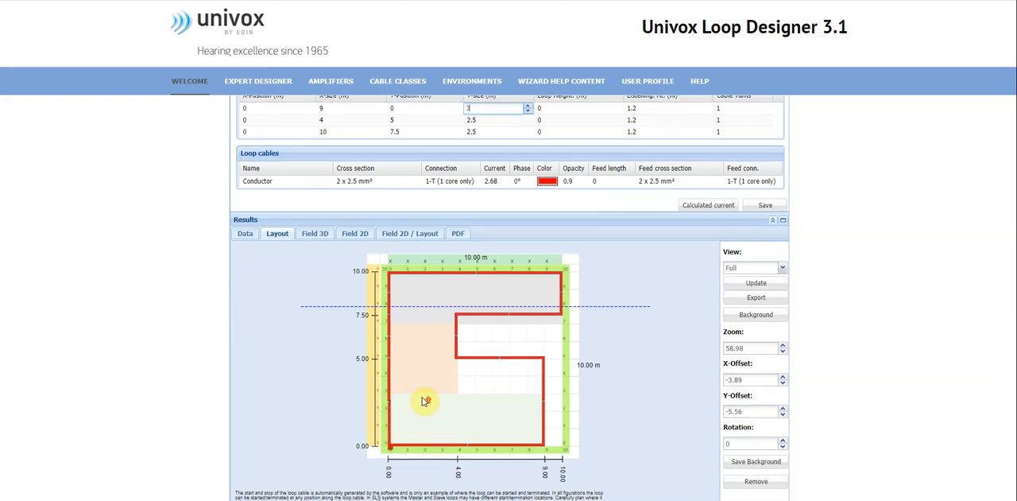
pyautogui.scroll(1, 422, 397)
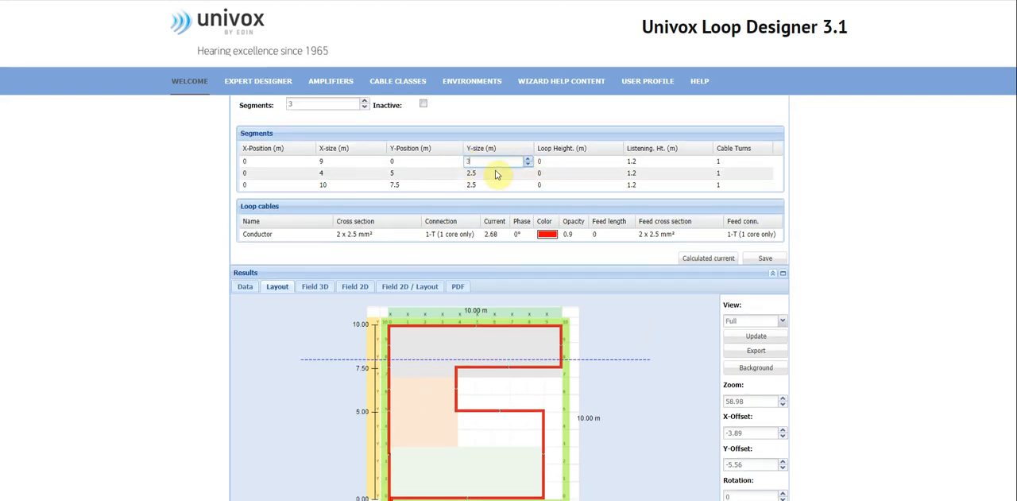
# Set the second segment's Y-position to 3 m and its Y-size to 4 m to match the orange area.
pyautogui.click(426, 173)
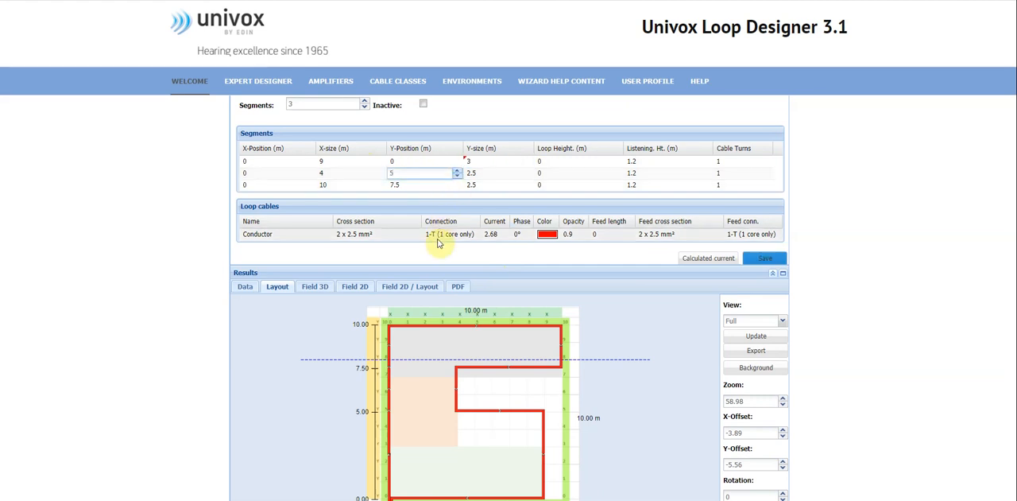
pyautogui.scroll(-1, 437, 243)
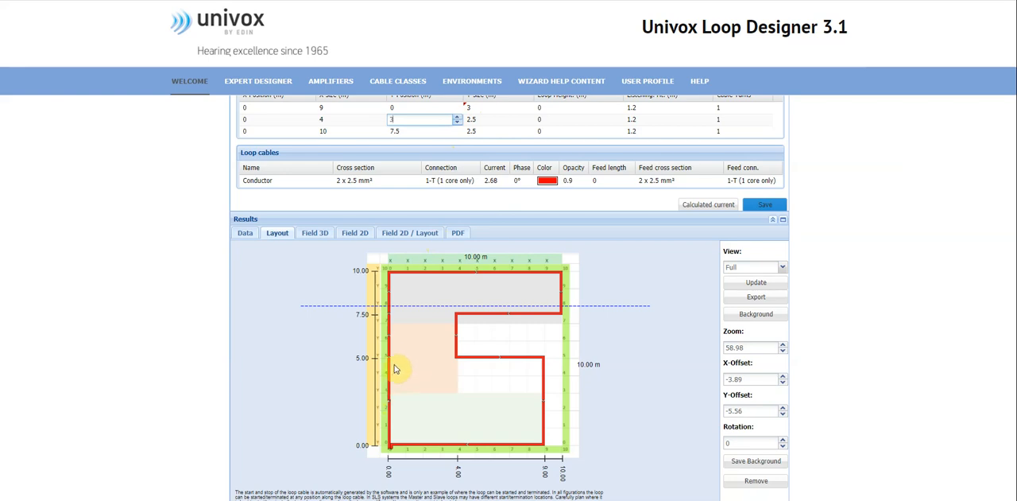
pyautogui.scroll(2, 401, 322)
pyautogui.click(482, 227)
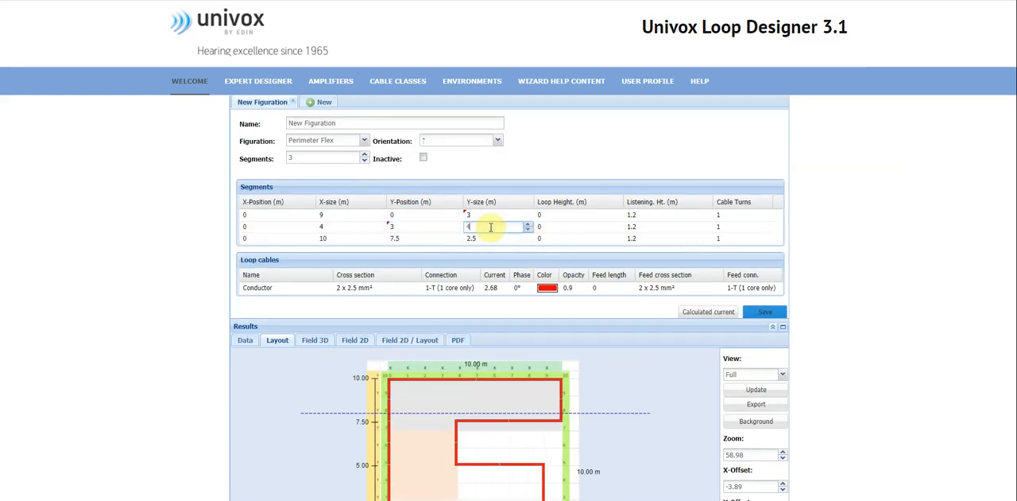
pyautogui.write('4')
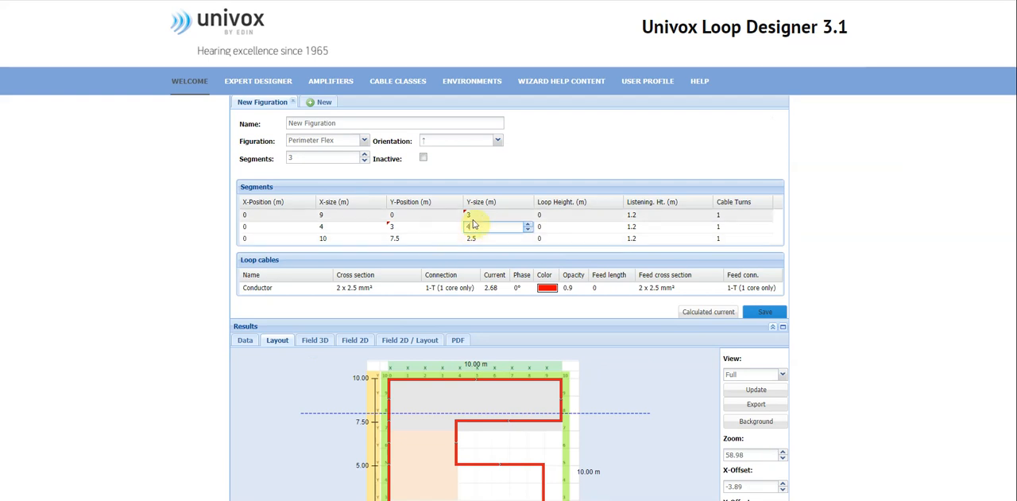
# Set the third segment's Y-position to 7 m and its Y-size to 3 m, and save the figuration.
pyautogui.scroll(-1, 477, 311)
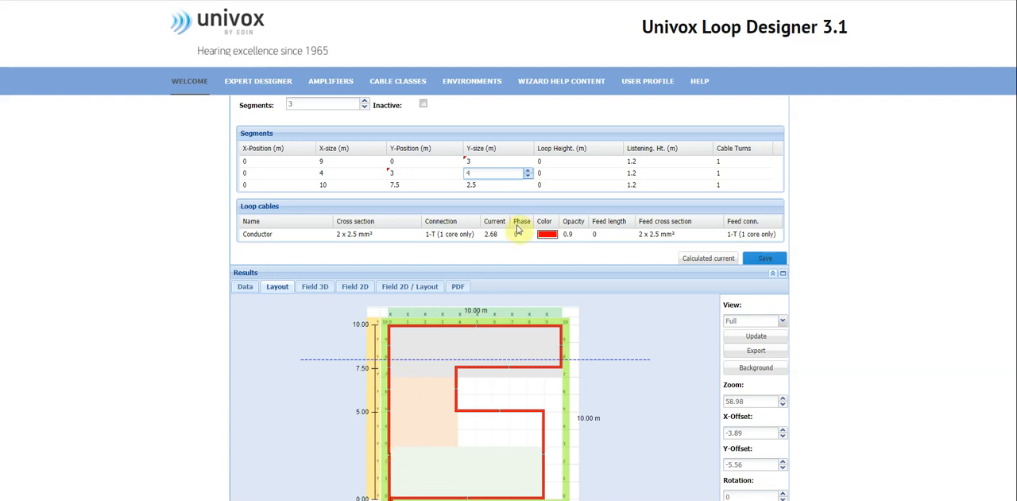
pyautogui.click(404, 184)
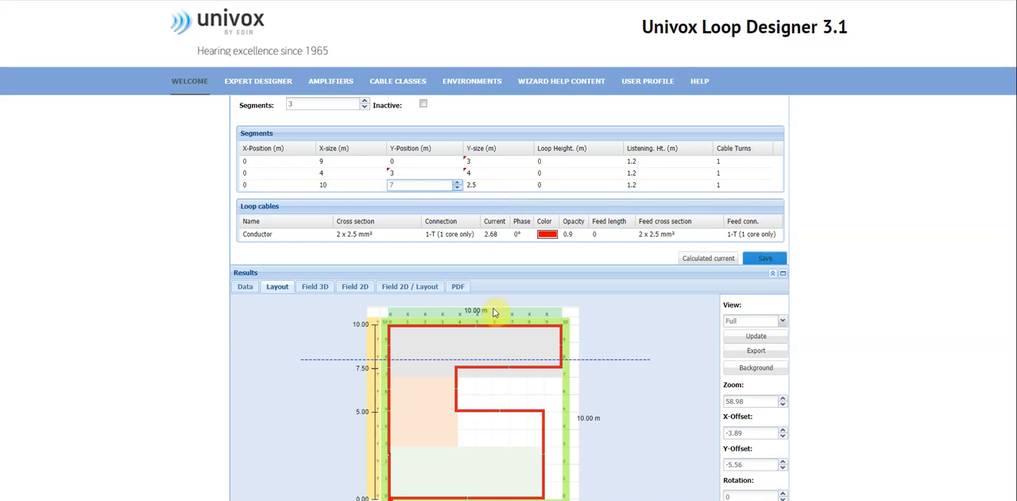
pyautogui.click(481, 185)
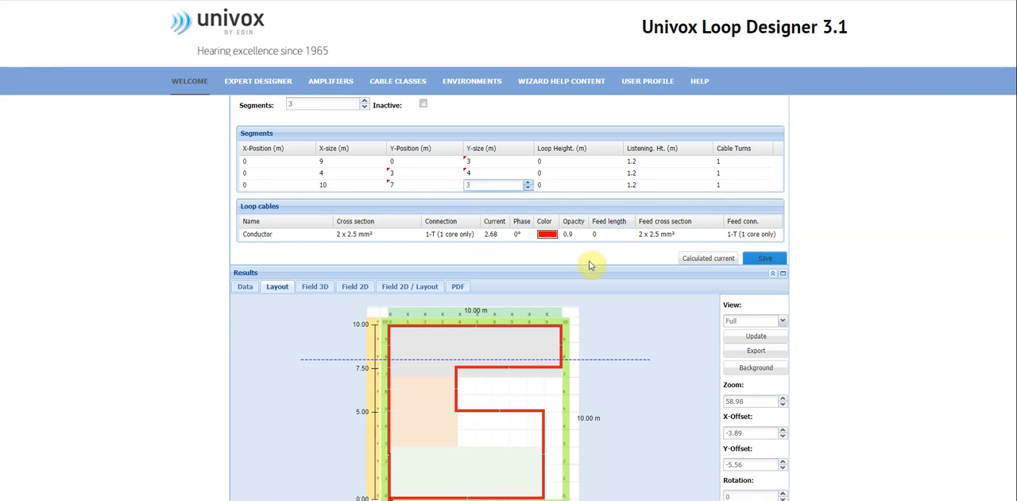
pyautogui.click(775, 261)
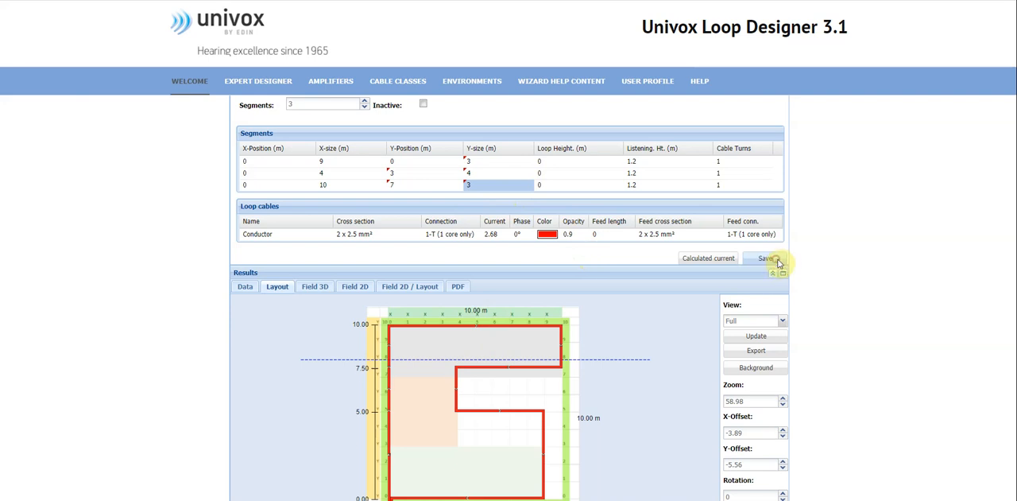
pyautogui.scroll(-1, 790, 267)
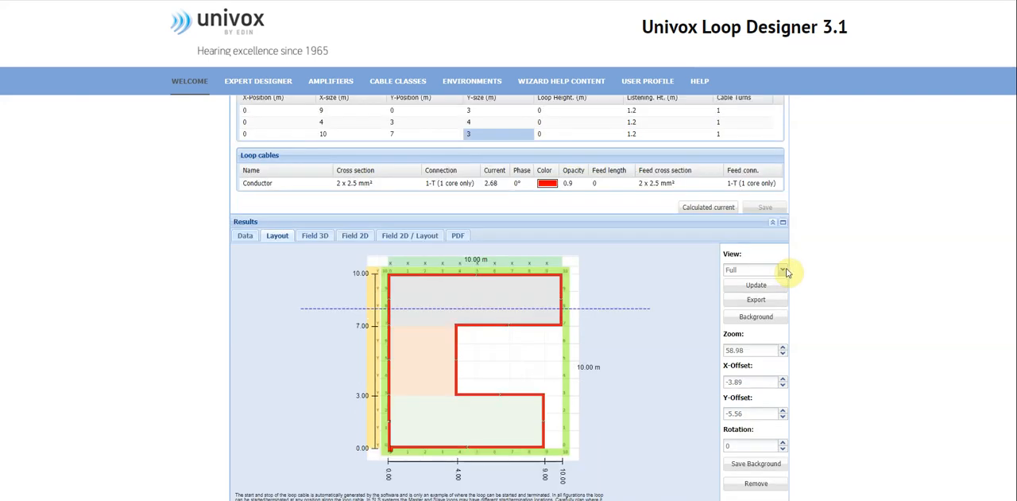
# Examine the loop's field in 3D from another angle, in 2D, and in 2D beside the layout.
pyautogui.click(326, 234)
pyautogui.moveTo(553, 355); pyautogui.dragTo(398, 359)
pyautogui.click(362, 239)
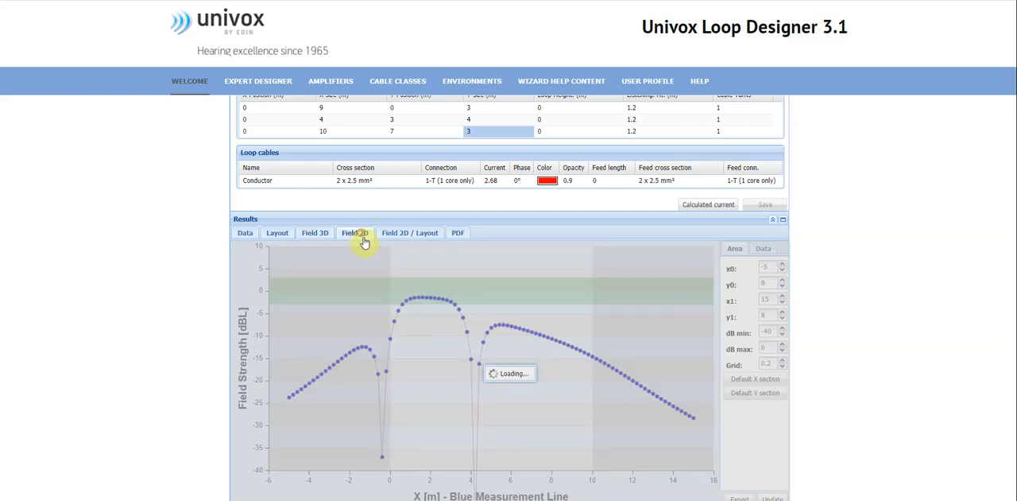
pyautogui.click(392, 238)
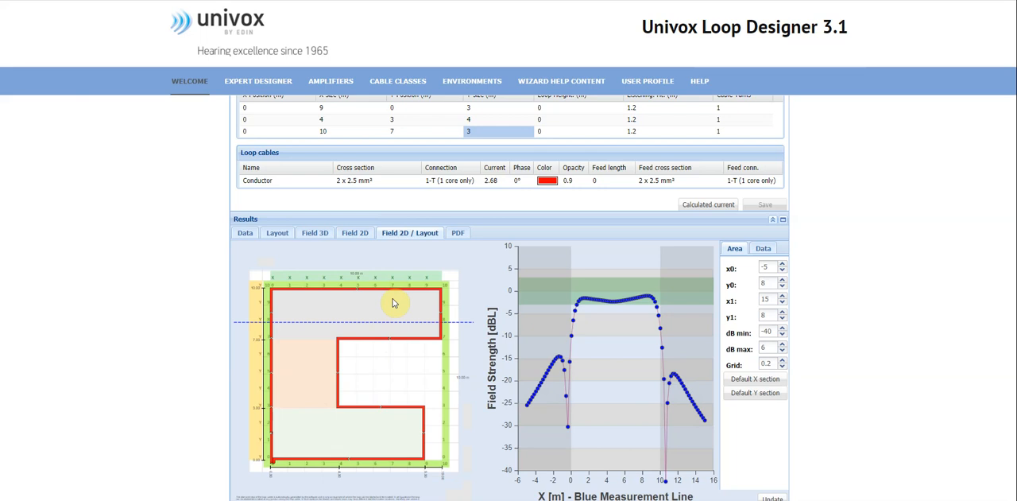
# Review the project's amplifier and loop cable data, and return to the layout of the three-segment loop.
pyautogui.click(245, 232)
pyautogui.scroll(-1, 474, 370)
pyautogui.scroll(-5, 474, 370)
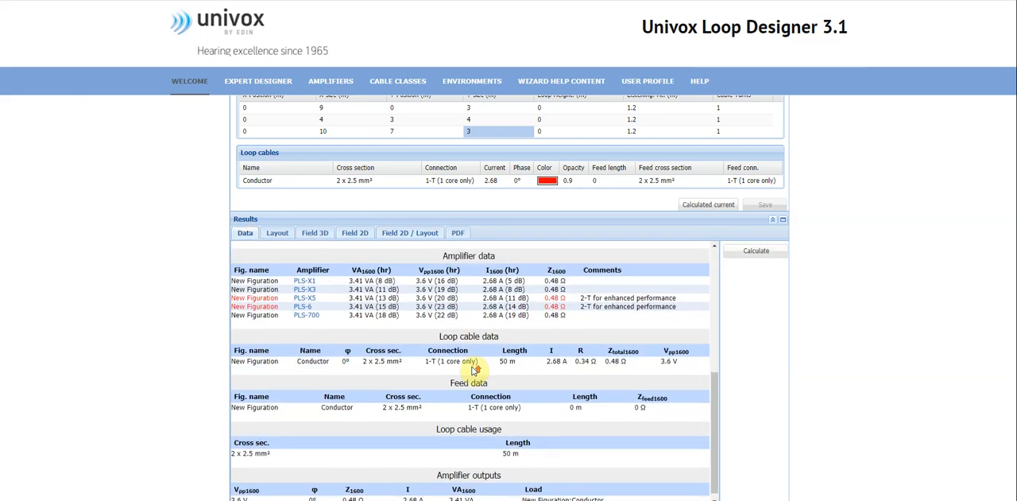
pyautogui.scroll(6, 476, 361)
pyautogui.scroll(2, 921, 286)
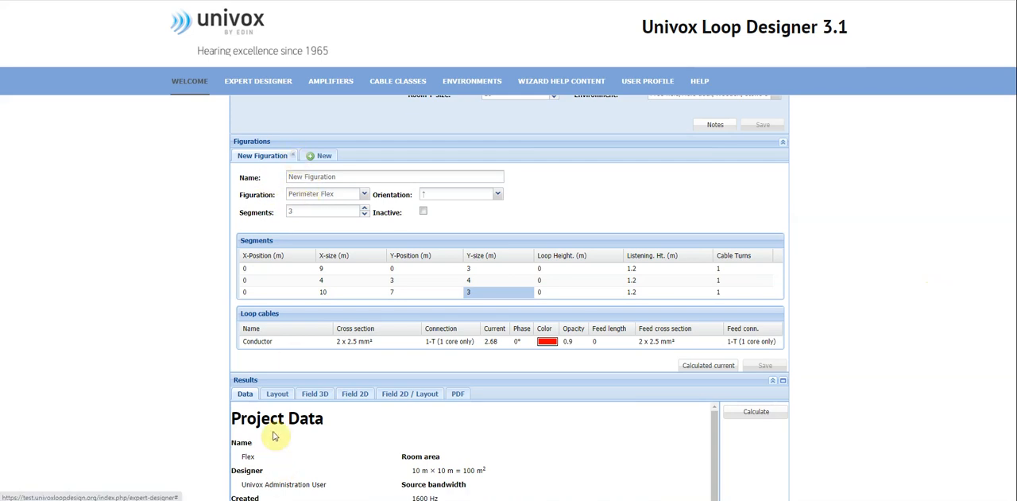
pyautogui.click(278, 394)
pyautogui.scroll(-2, 795, 302)
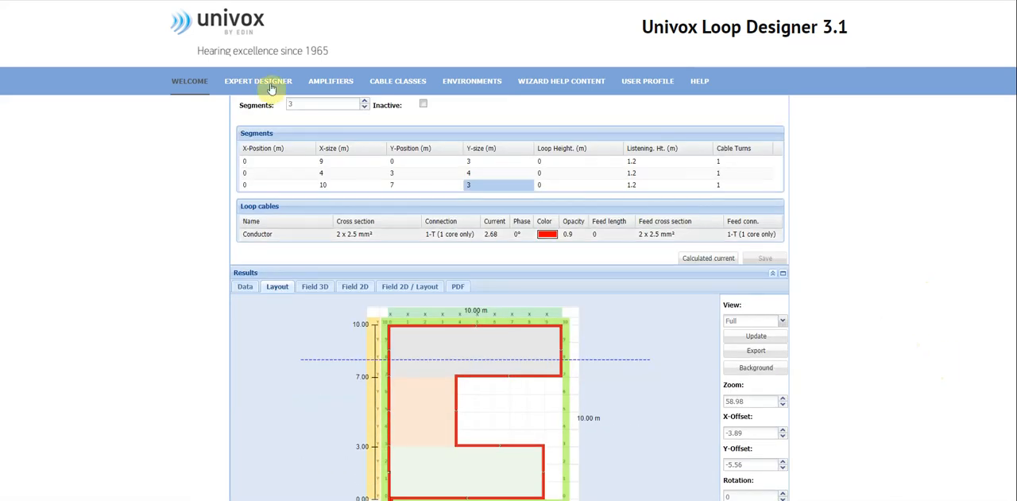
# Delete the three-segment Perimeter Flex figuration from the project and confirm the deletion.
pyautogui.scroll(1, 334, 159)
pyautogui.scroll(-1, 342, 171)
pyautogui.scroll(2, 357, 163)
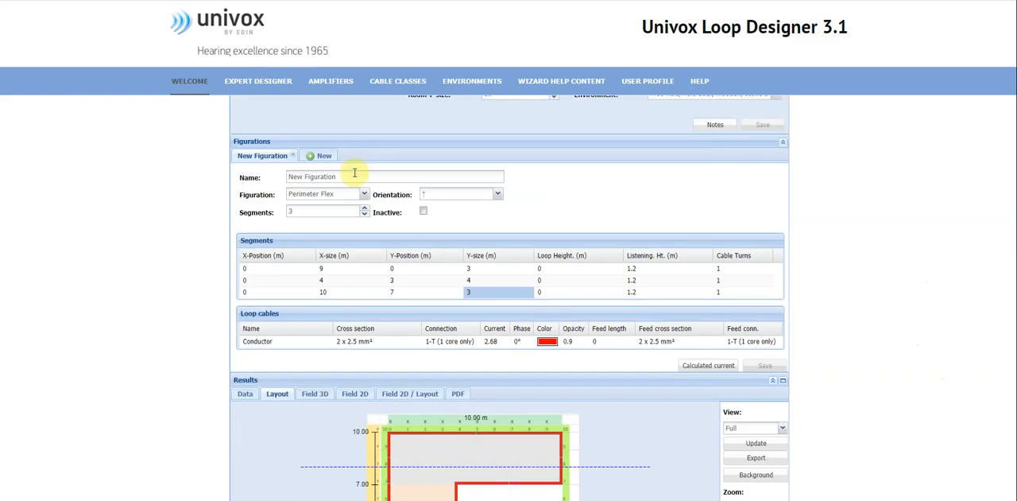
pyautogui.click(296, 157)
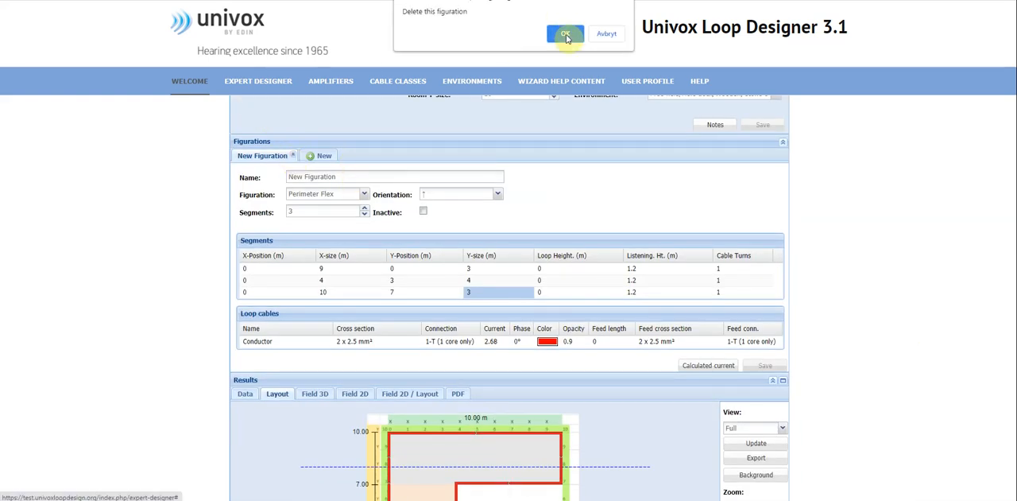
pyautogui.click(566, 34)
# Add a new Perimeter Flex figuration to the project.
pyautogui.click(252, 155)
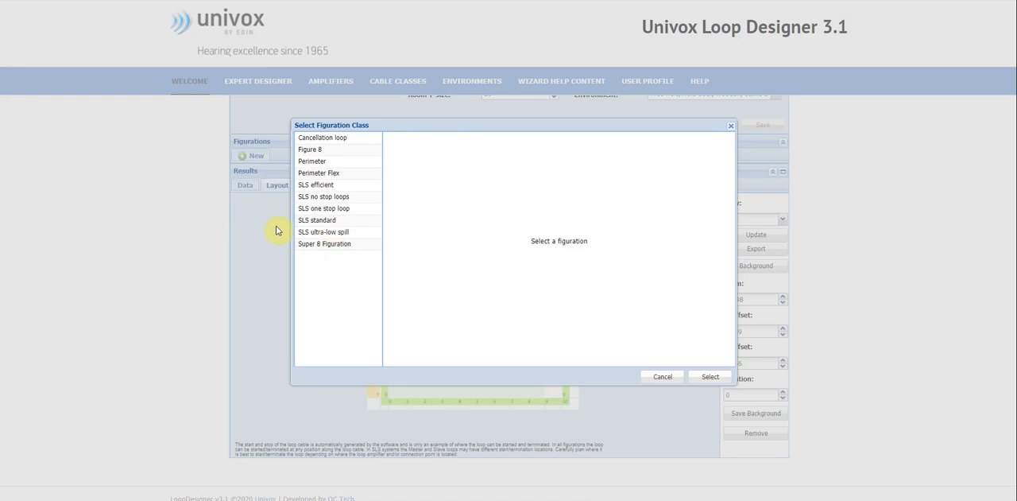
pyautogui.click(320, 171)
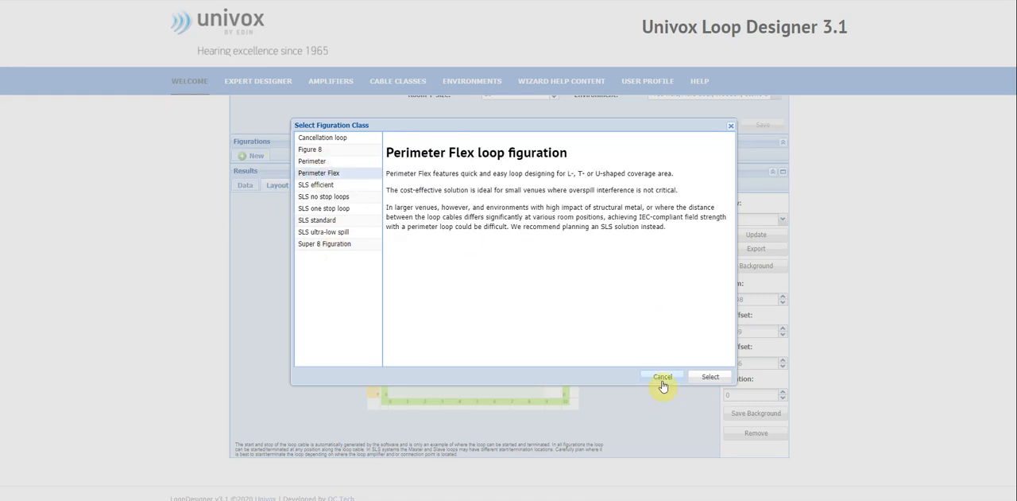
pyautogui.click(711, 377)
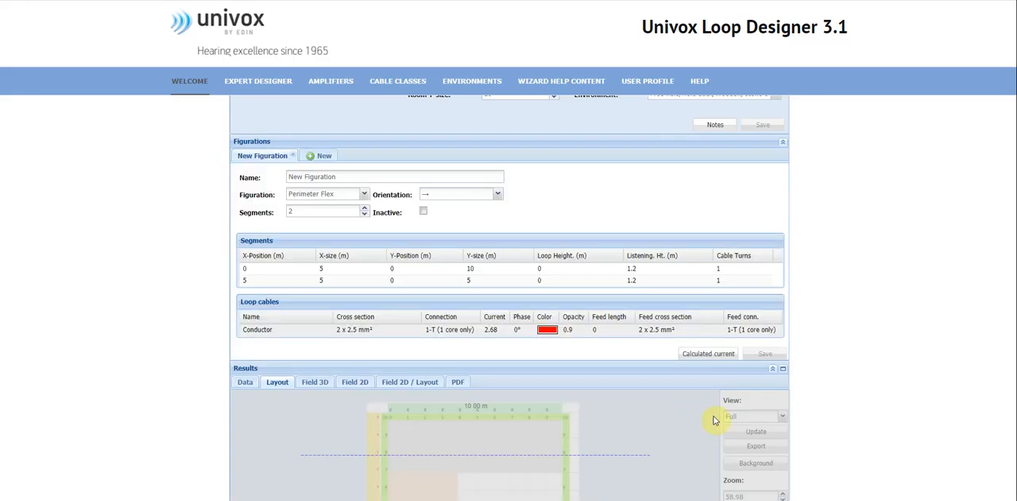
# Set the first segment's Y-position to 2 m and save the figuration.
pyautogui.scroll(-3, 801, 337)
pyautogui.scroll(1, 660, 318)
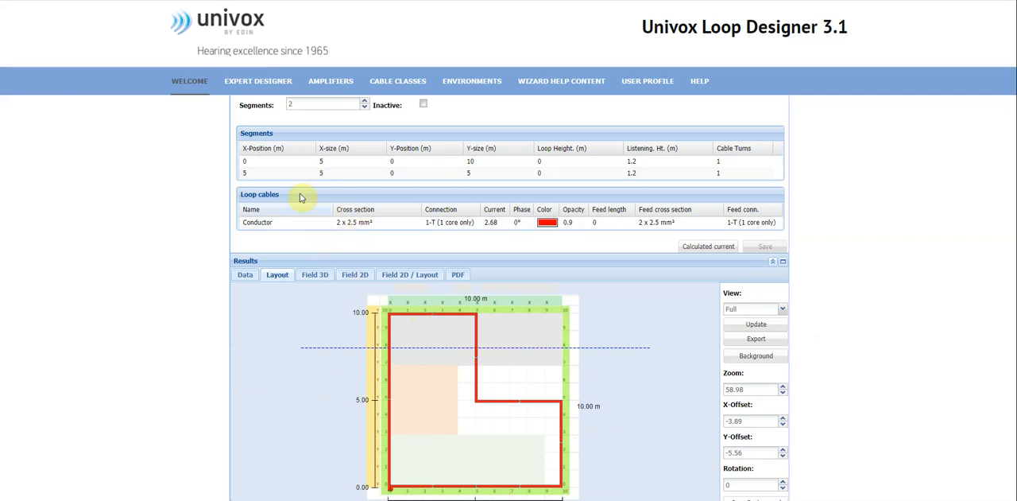
pyautogui.click(441, 163)
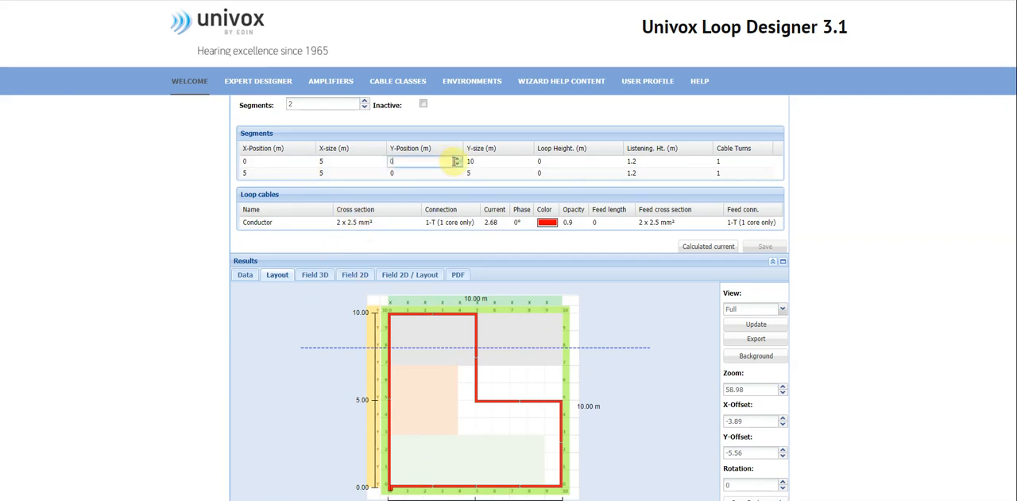
pyautogui.write('2')
pyautogui.click(776, 254)
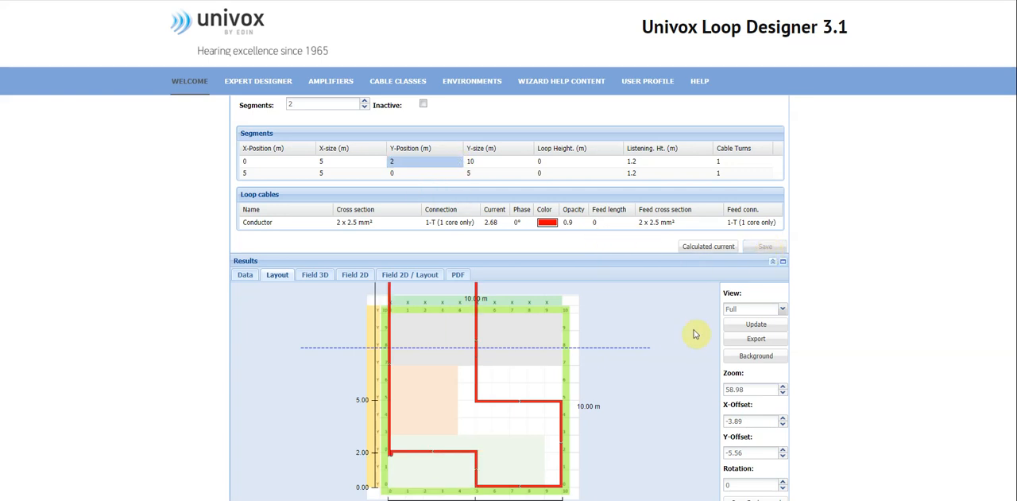
# Set the first segment's Y-size to 8 m, save the figuration and check the loop's shape in the layout.
pyautogui.scroll(1, 500, 211)
pyautogui.click(502, 214)
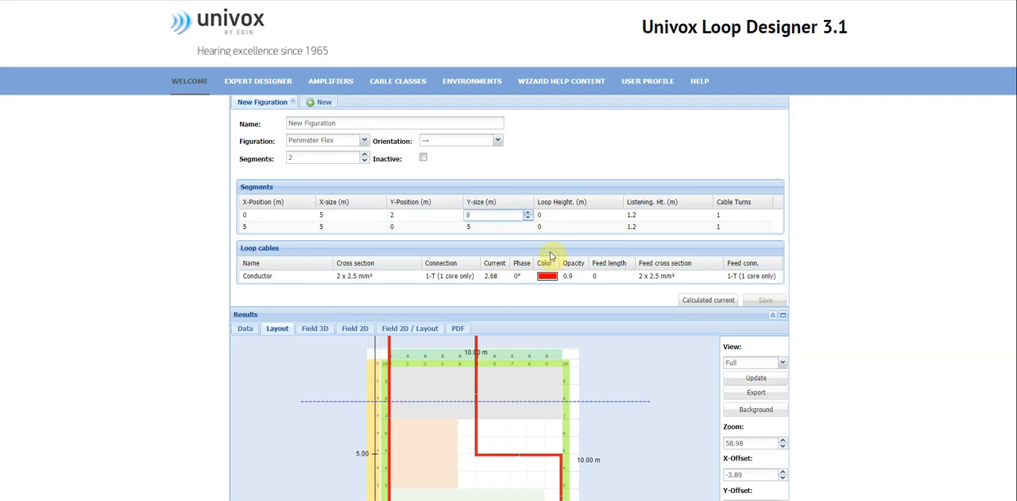
pyautogui.click(622, 301)
pyautogui.click(780, 302)
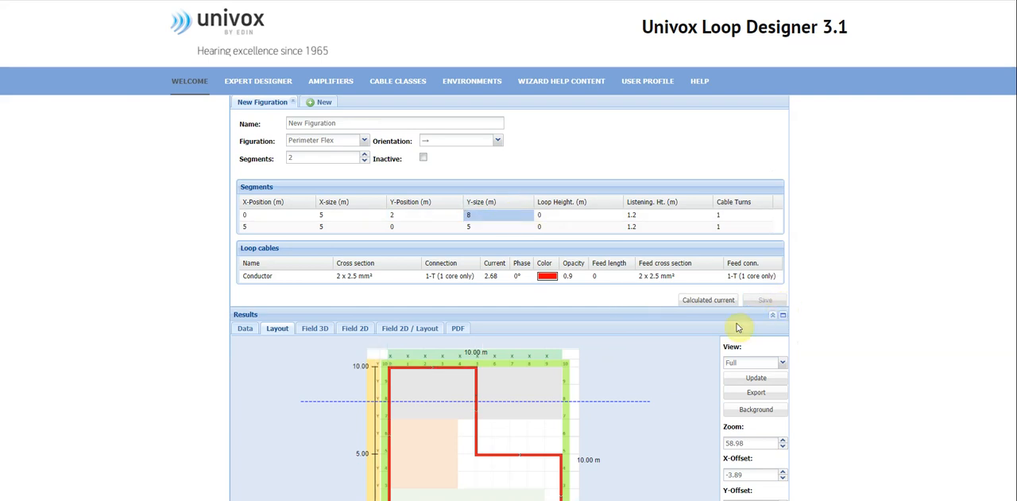
pyautogui.scroll(-2, 658, 343)
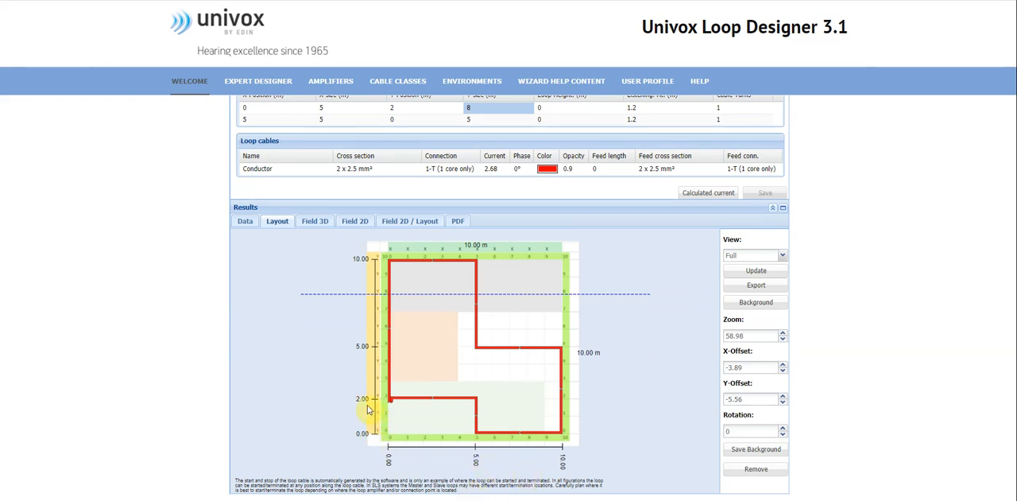
pyautogui.scroll(1, 342, 370)
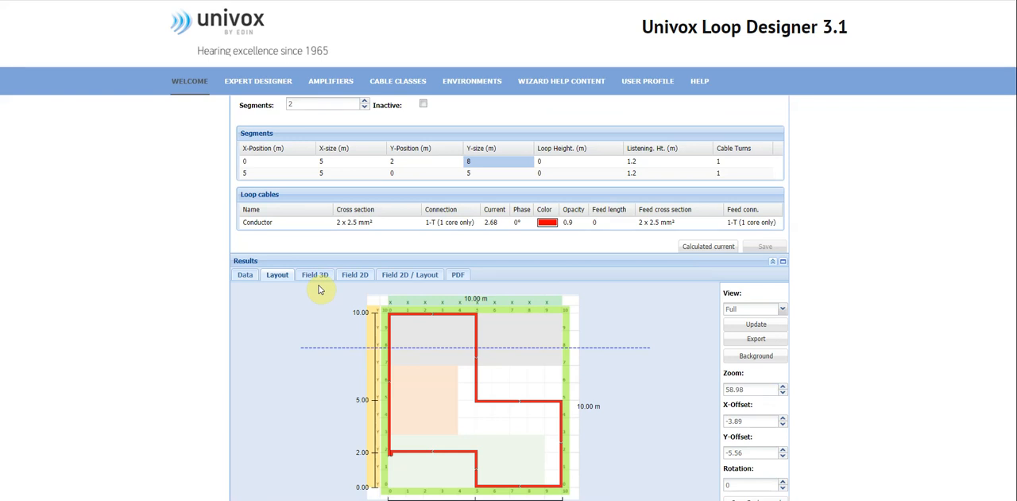
pyautogui.scroll(-1, 330, 276)
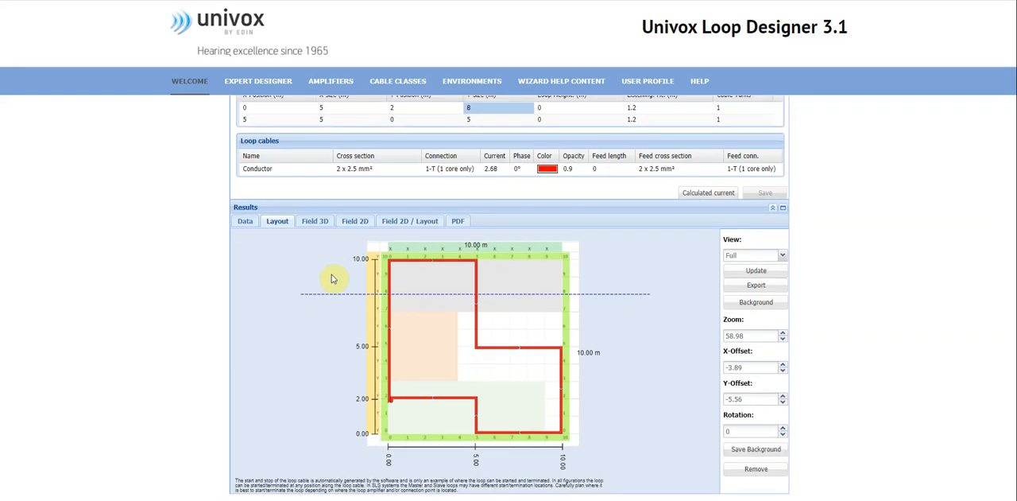